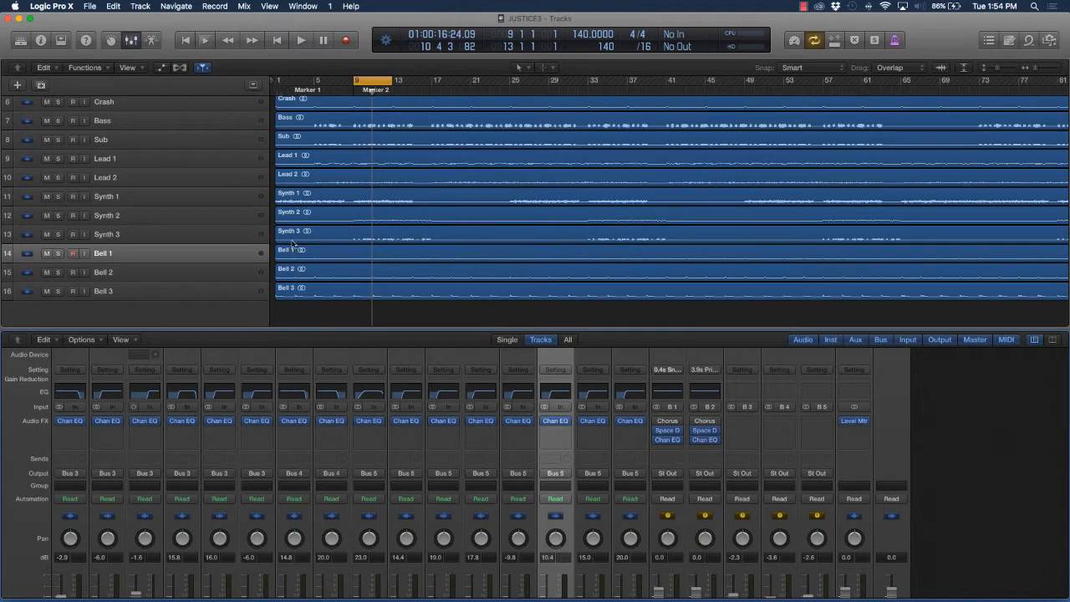
scroll(299, 243, "up", 5)
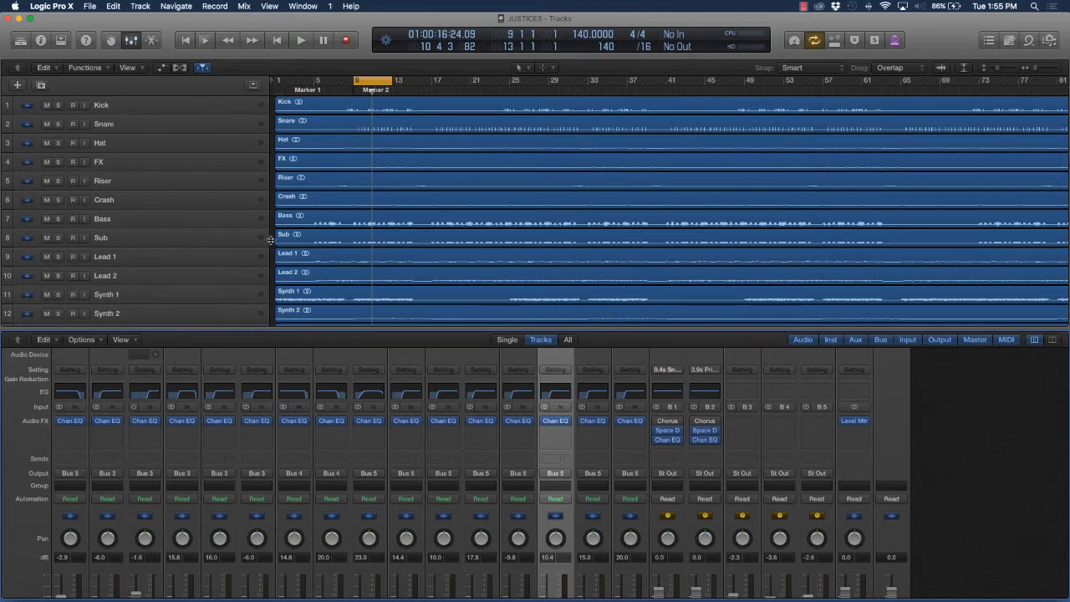
scroll(278, 487, "down", 5)
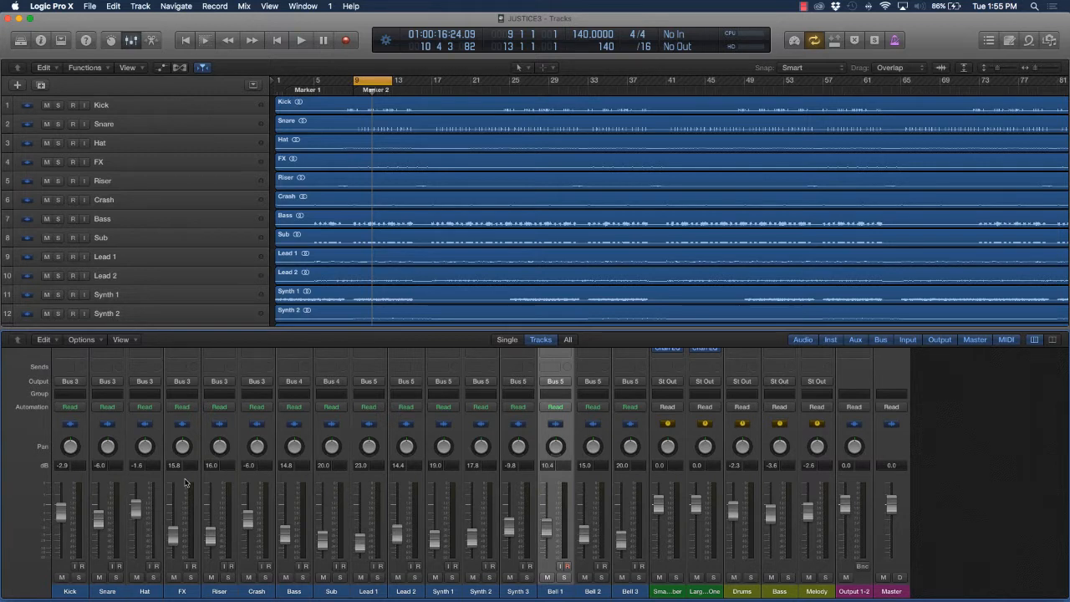
scroll(193, 482, "up", 5)
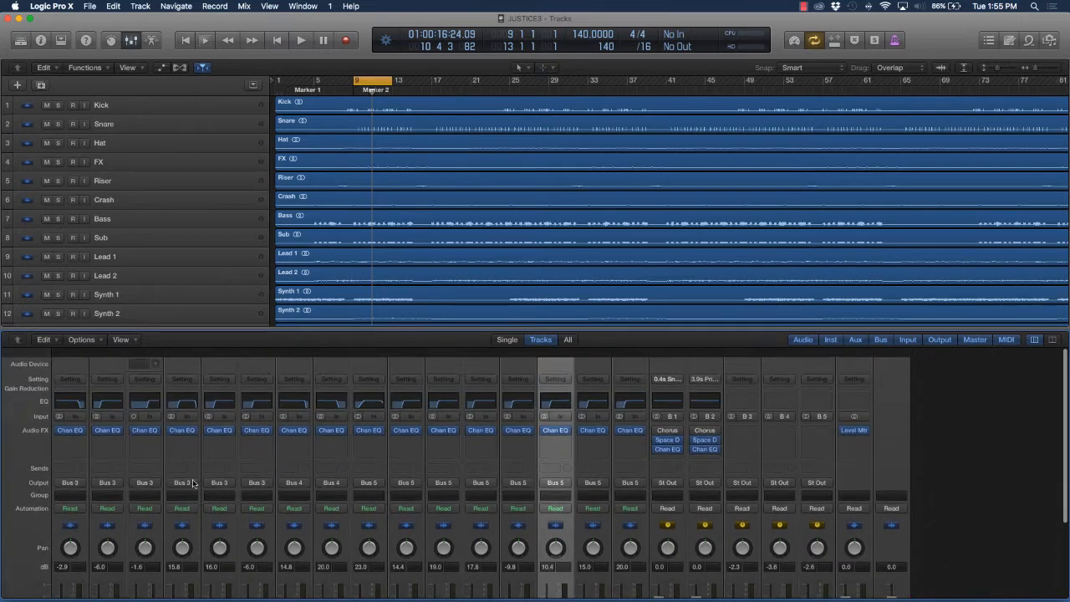
scroll(165, 205, "down", 3)
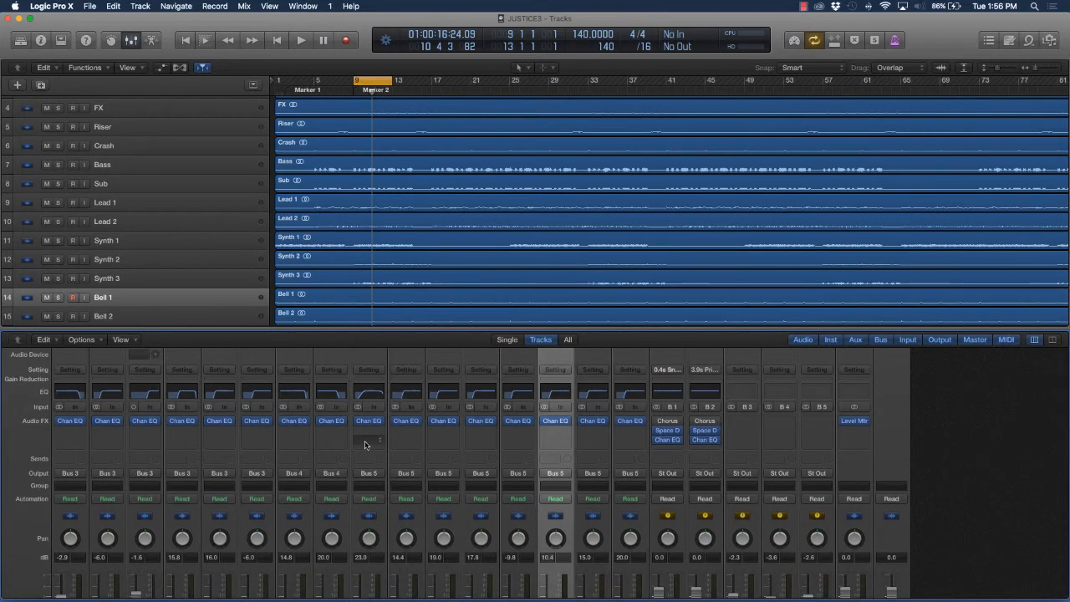
Play the looped section and briefly audition the Synth 2 and Synth 3 tracks in solo against the full mix
key("space")
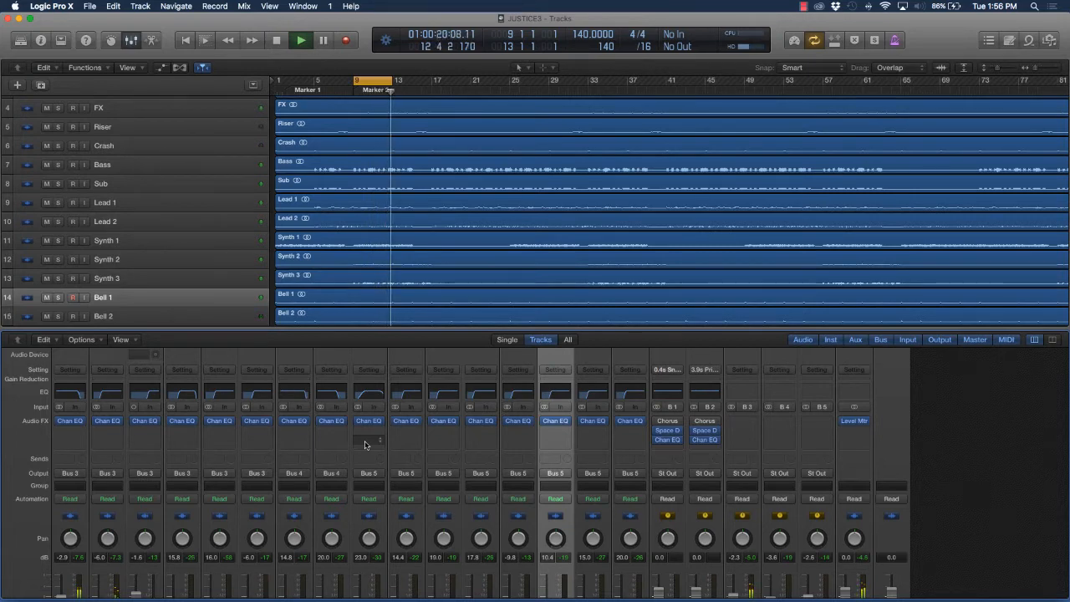
scroll(369, 435, "down", 1)
scroll(369, 435, "down", 3)
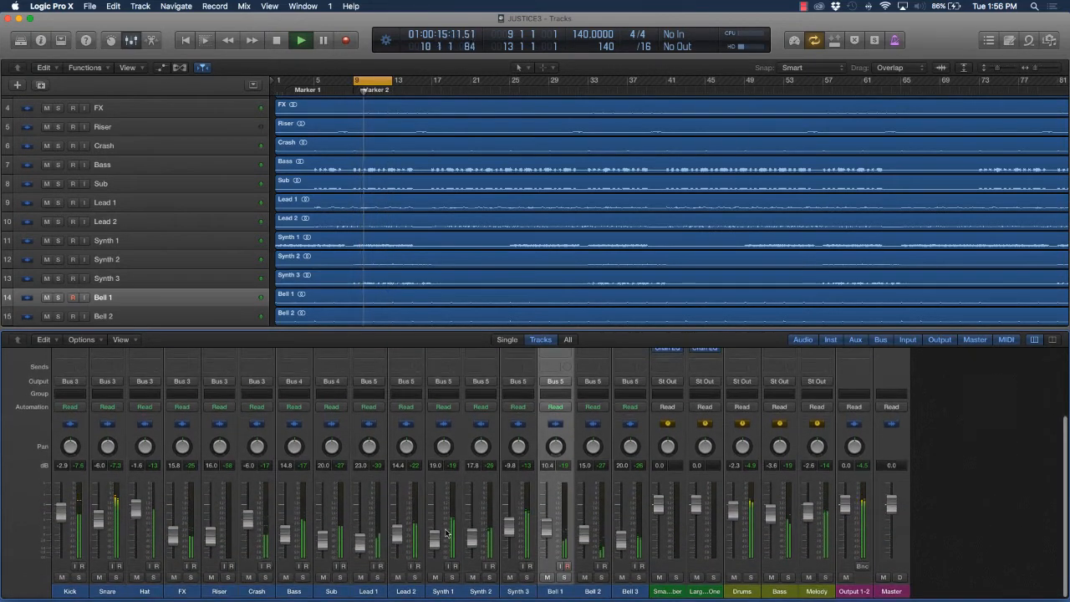
left_click(488, 577)
left_click(488, 577)
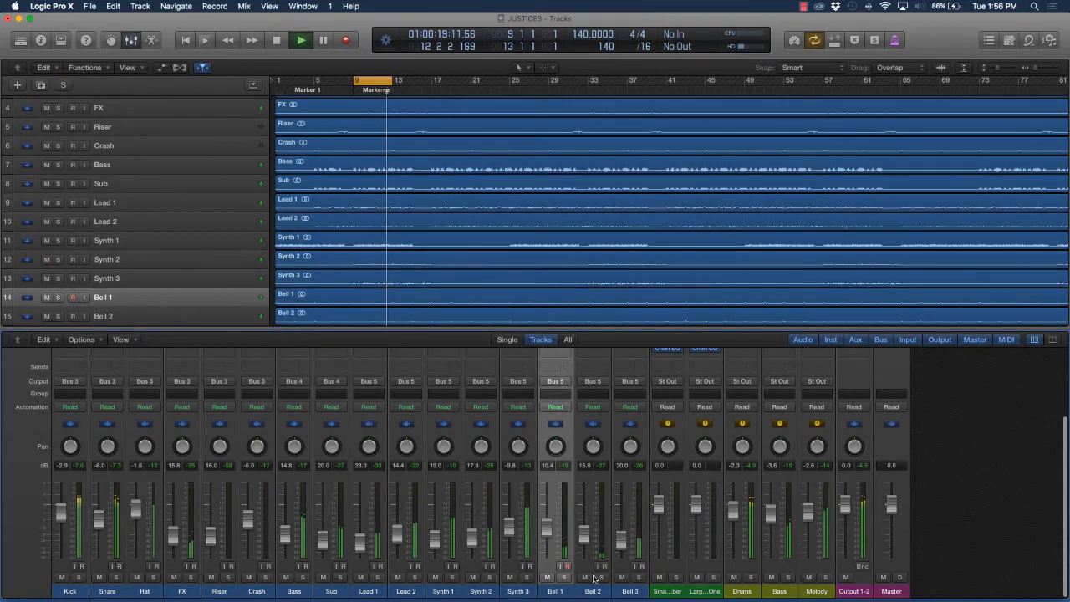
left_click(527, 577)
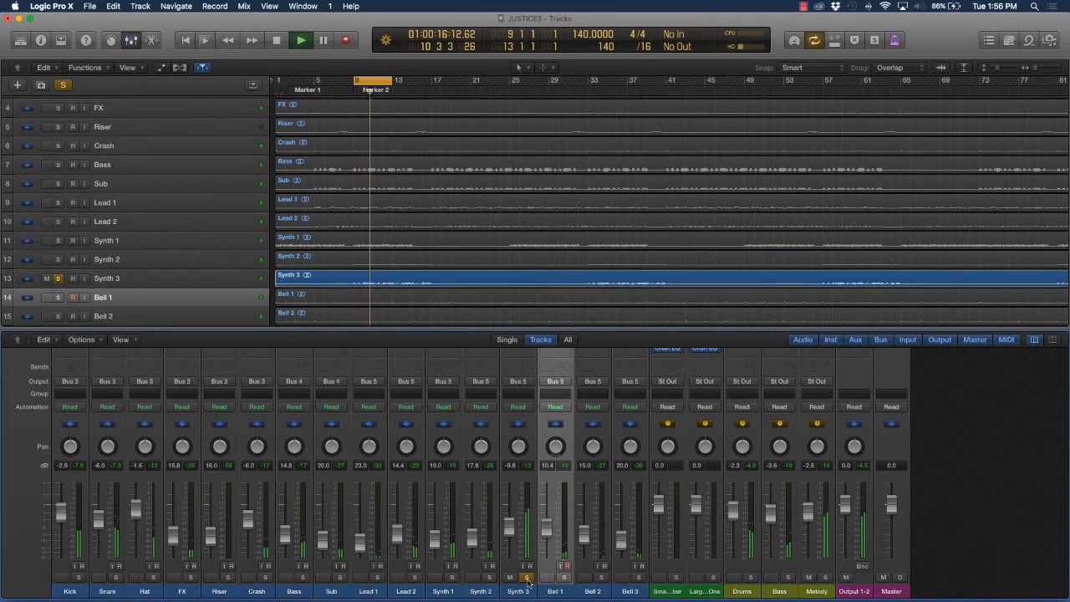
left_click(527, 577)
scroll(528, 485, "up", 5)
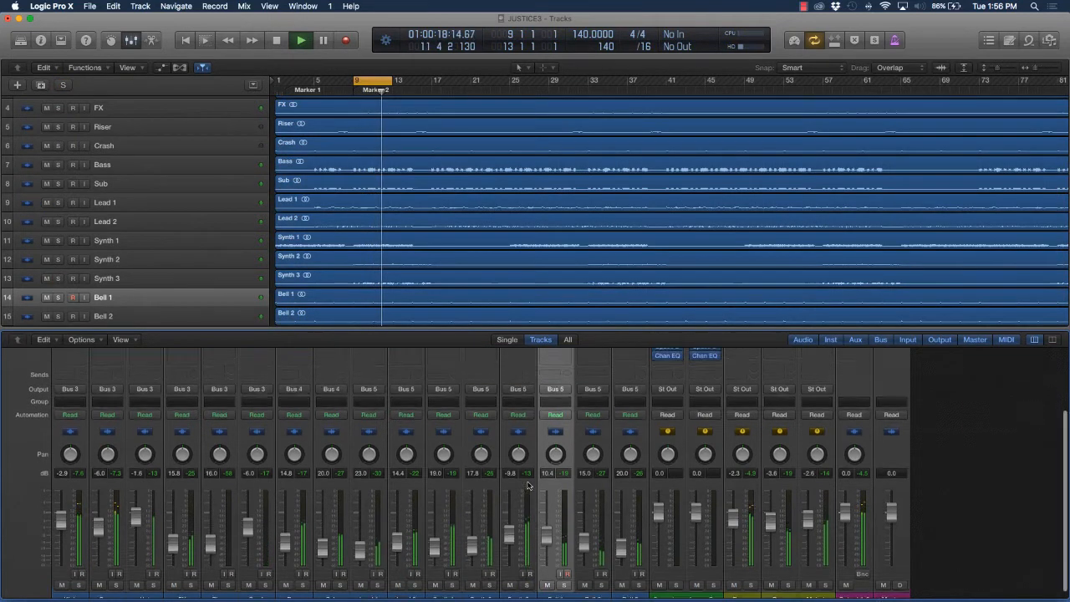
key("space")
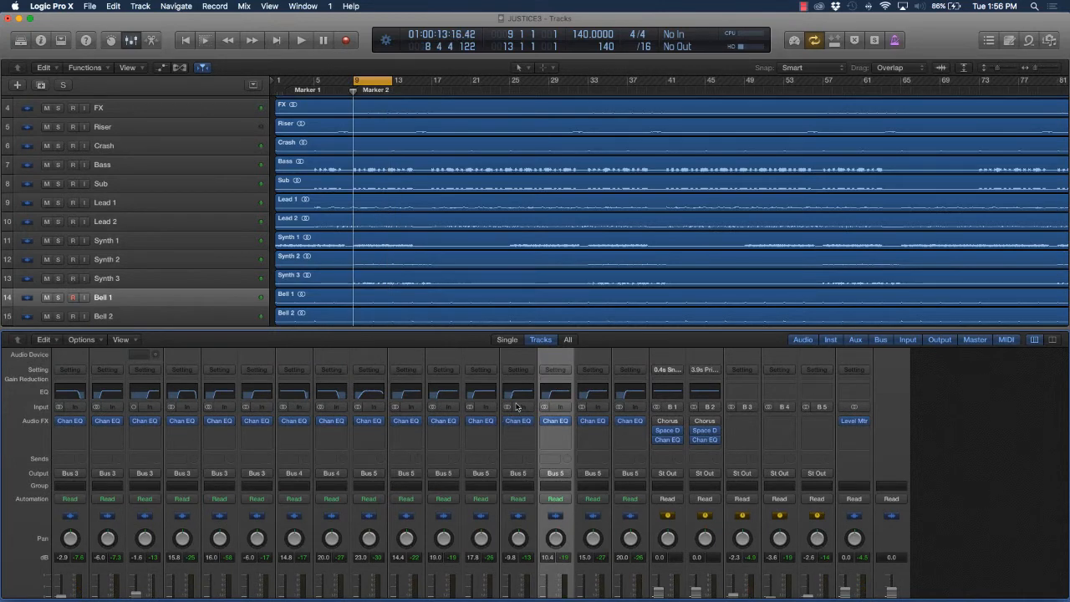
Solo the Synth 3 track and listen to it alone from the start of the loop
scroll(519, 407, "up", 2)
scroll(513, 525, "down", 3)
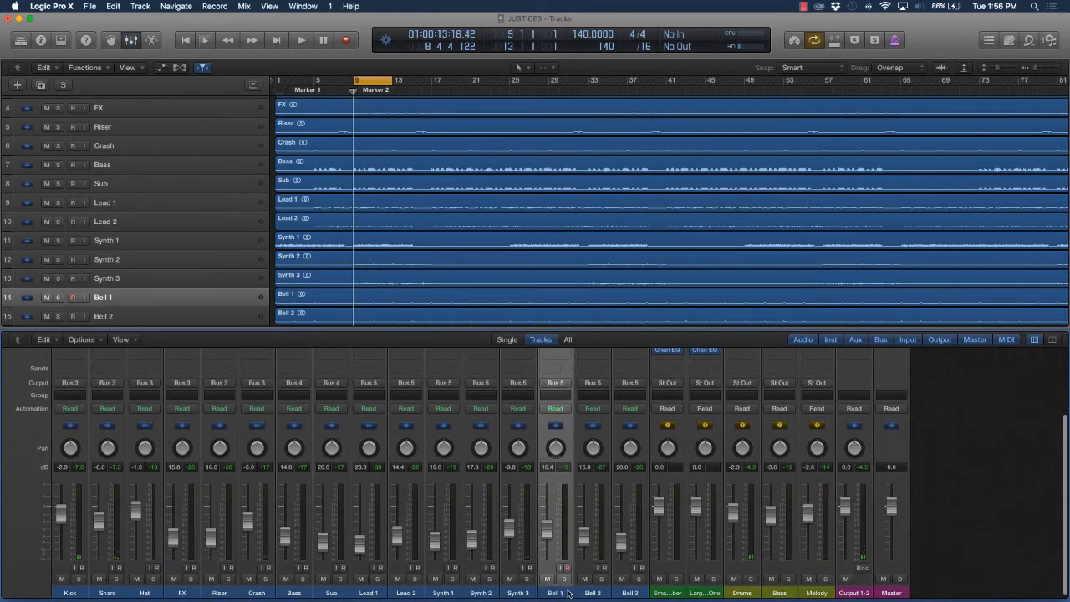
left_click(528, 579)
key("space")
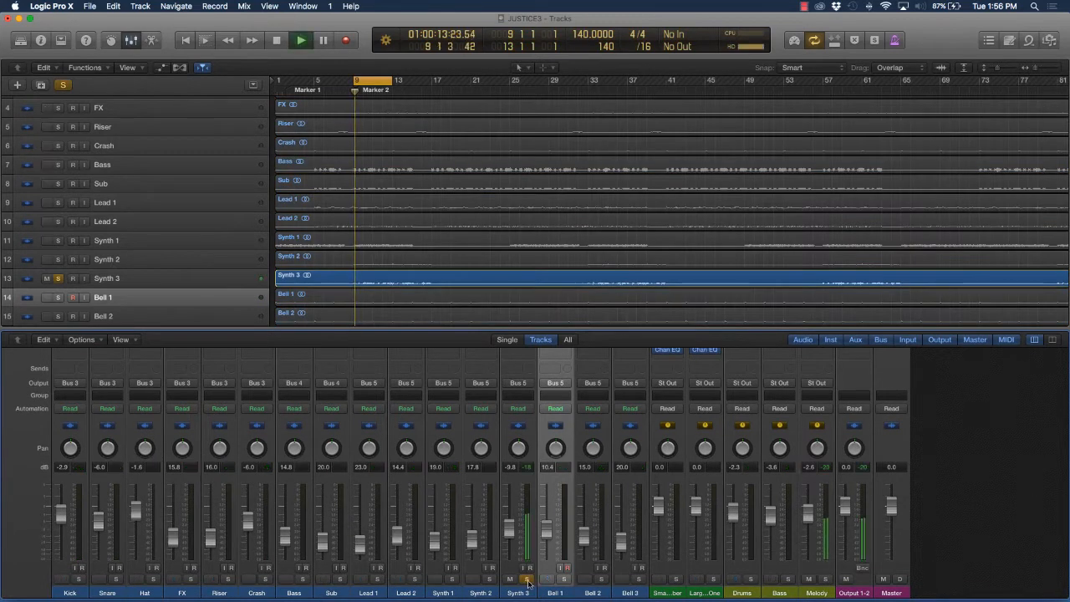
key("space")
scroll(504, 506, "up", 4)
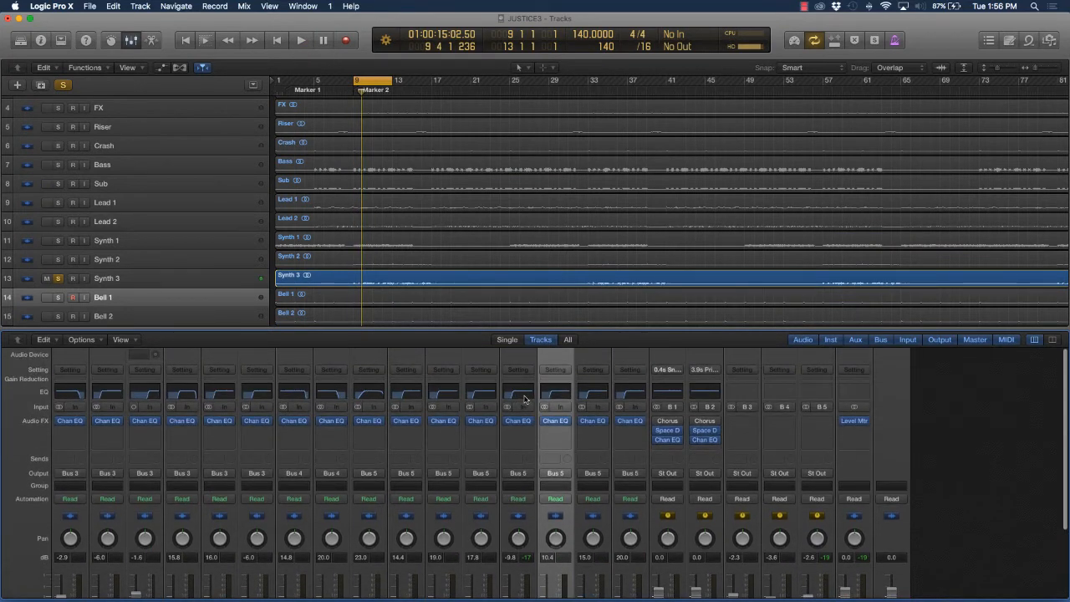
Take Synth 3 out of solo and boost its Channel EQ by 7.0 dB at 2350 Hz with a Q of 0.35 during playback
left_click(526, 398)
scroll(522, 569, "down", 3)
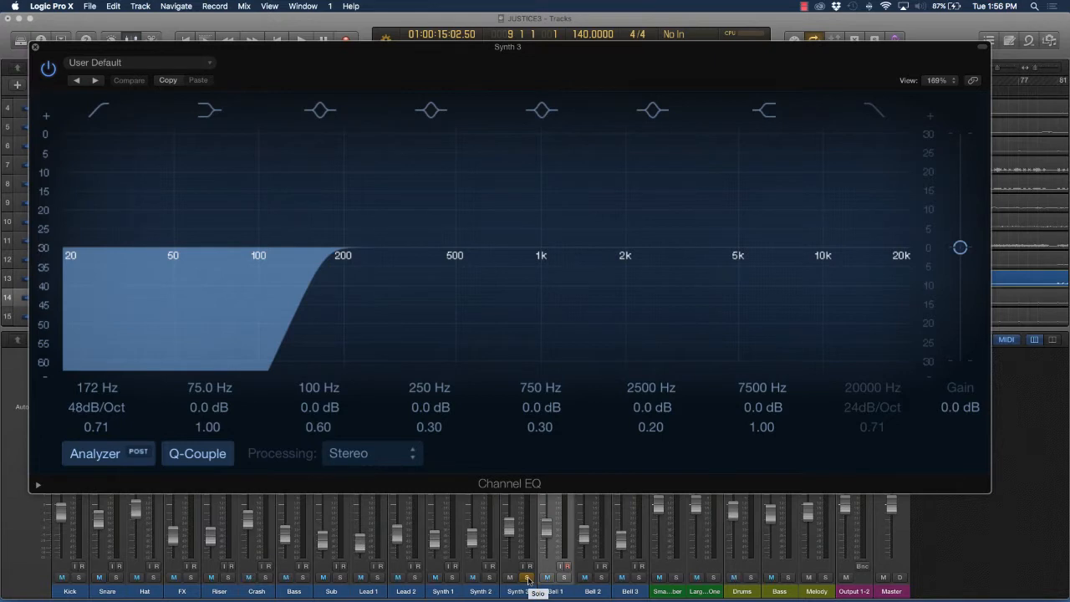
left_click(527, 579)
key("space")
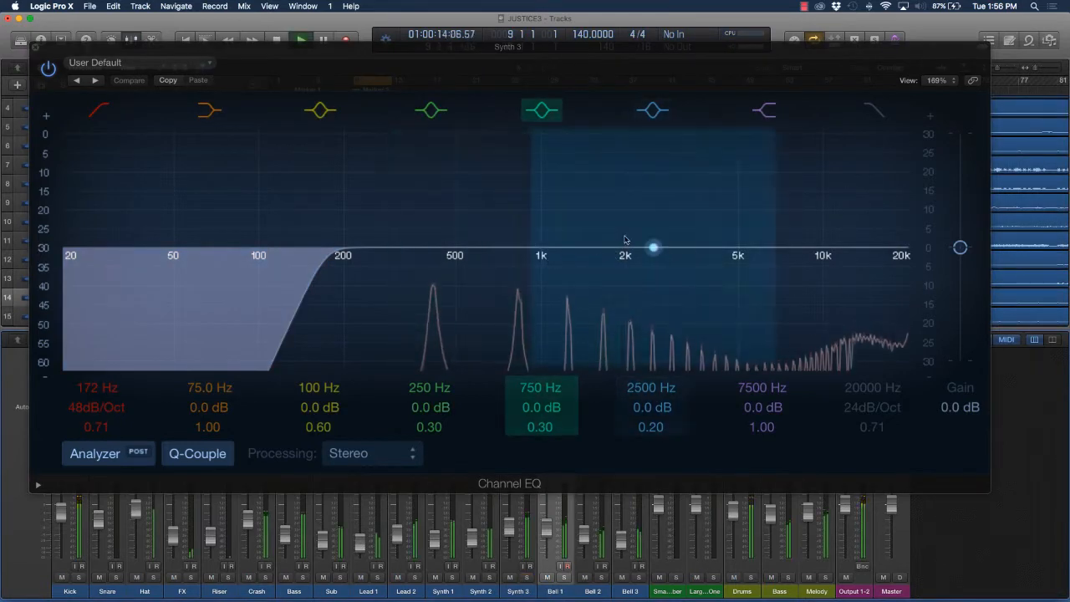
left_click_drag(667, 255, 643, 215)
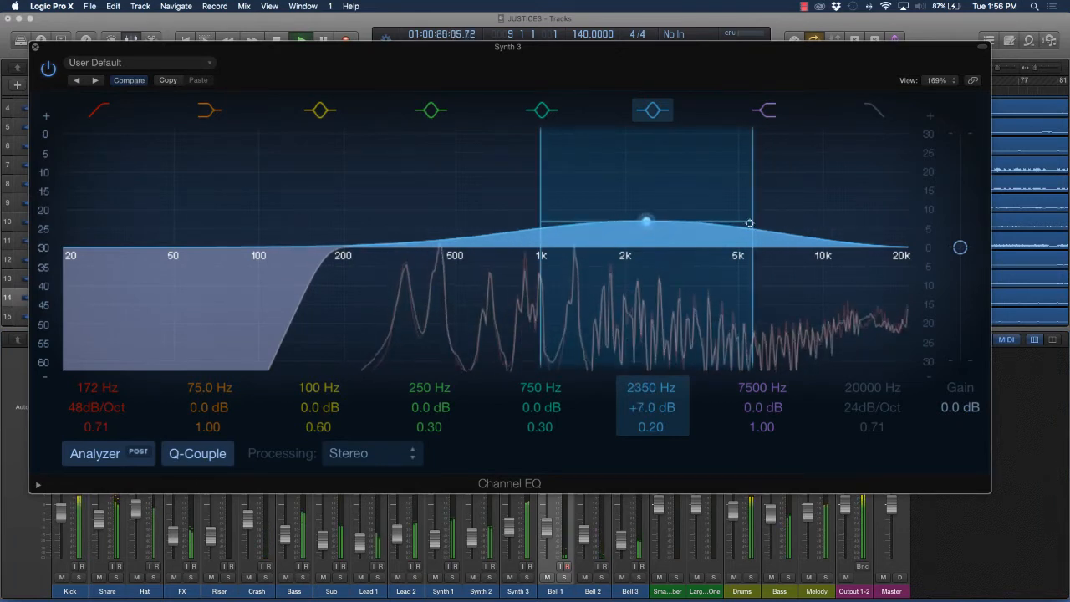
left_click_drag(748, 223, 723, 224)
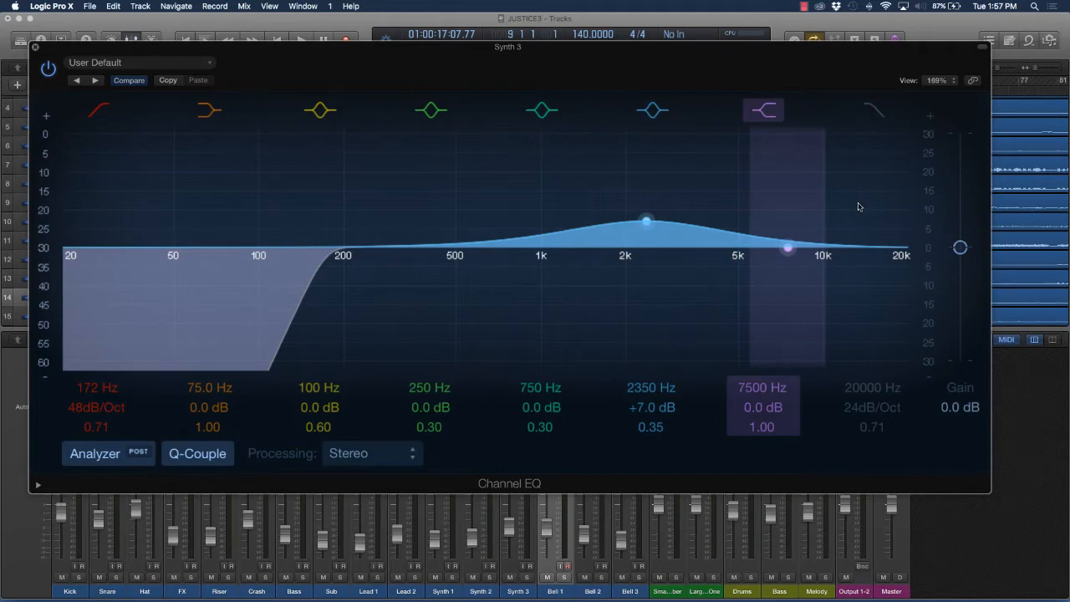
left_click(35, 48)
Play the loop while alternating between Lead 2 in solo and the full mix to judge how it sits
key("space")
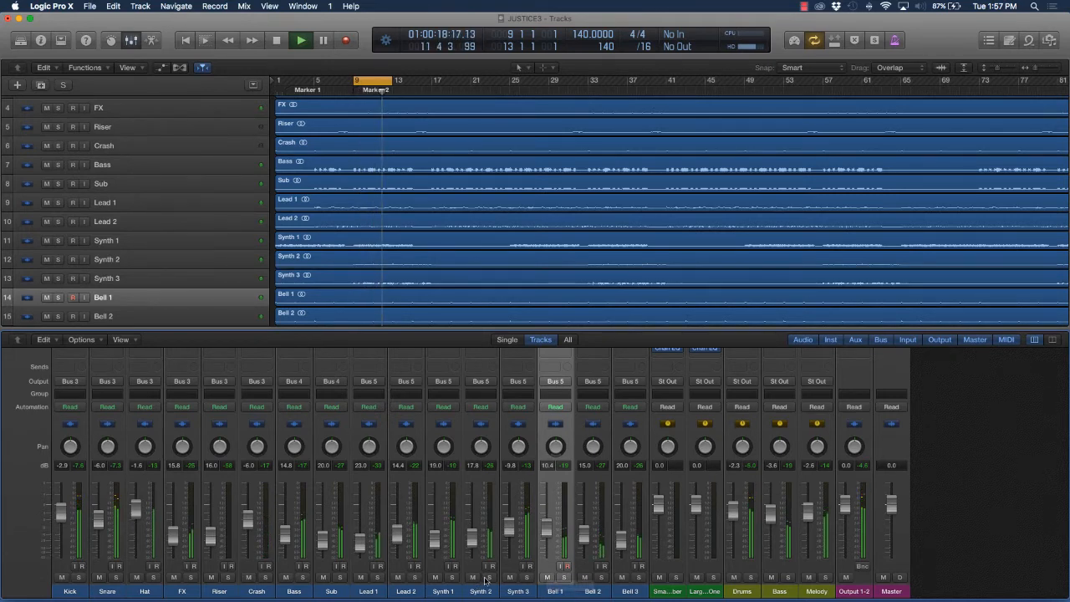
left_click(415, 578)
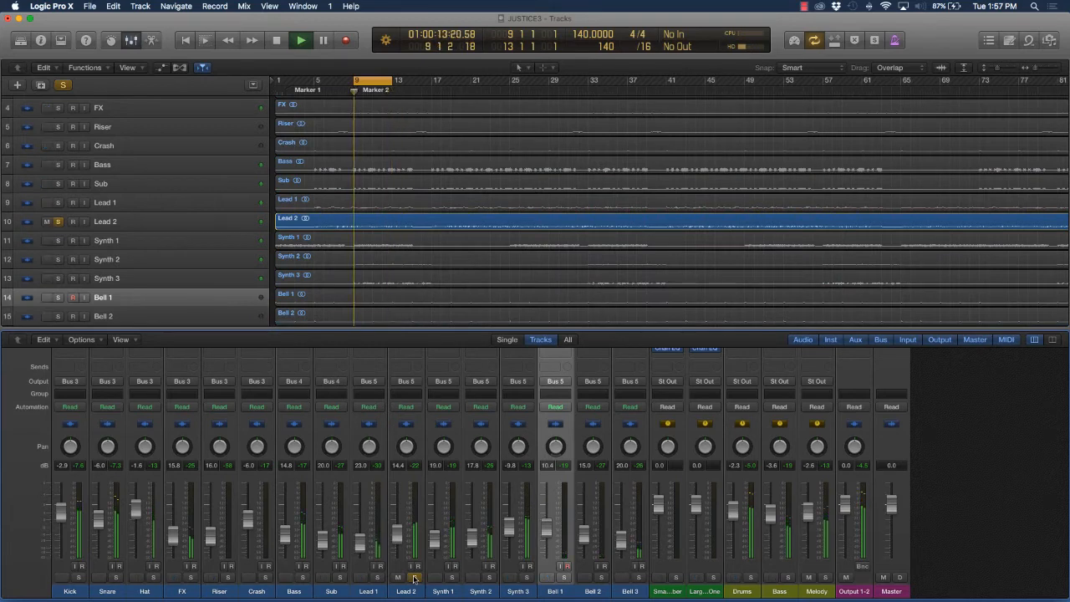
left_click(415, 578)
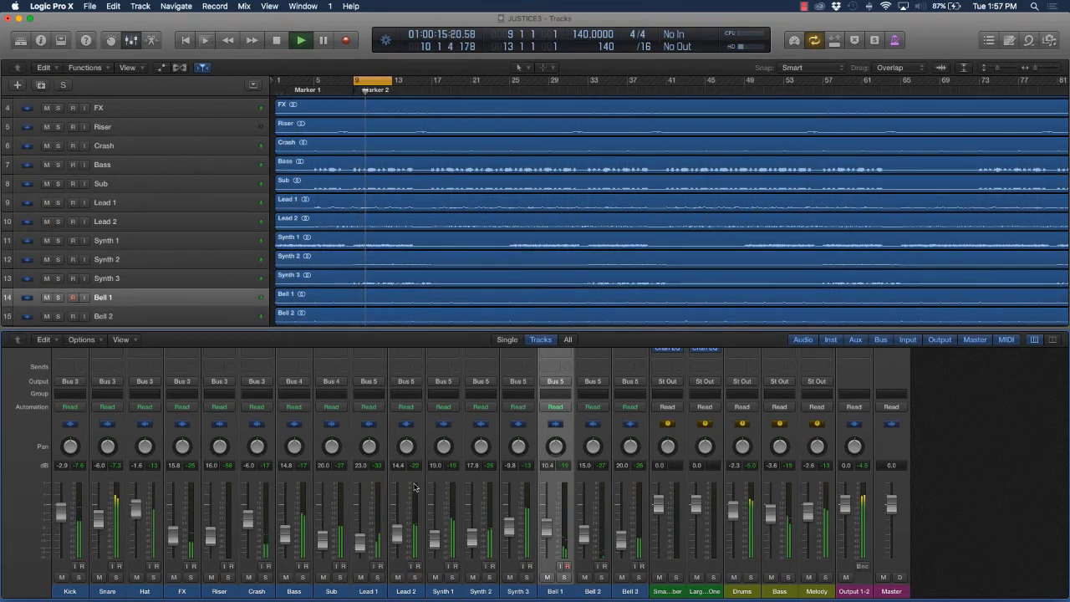
key("space")
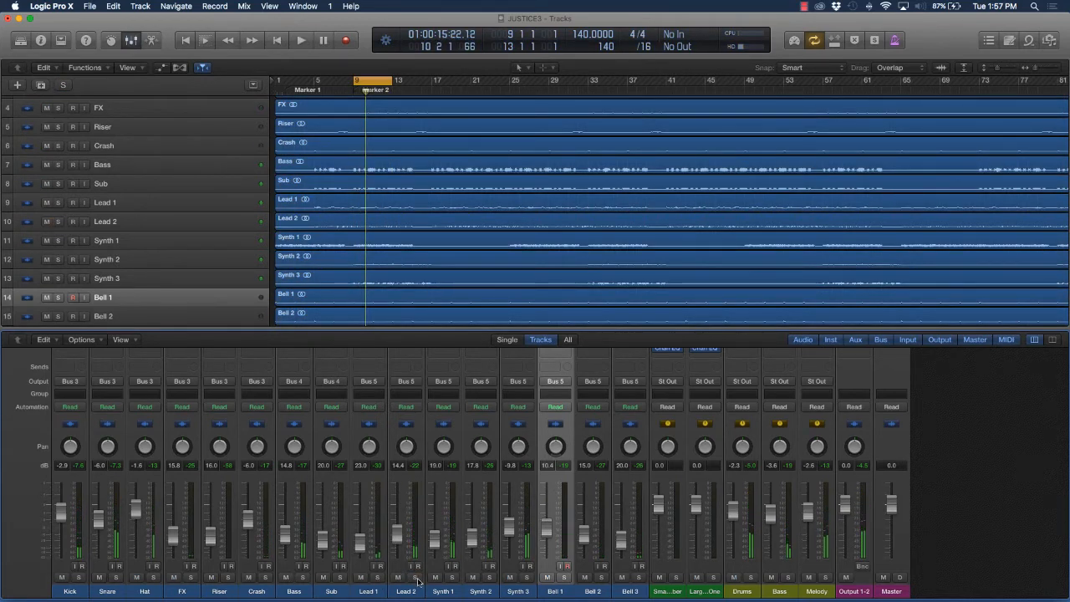
left_click(417, 578)
key("space")
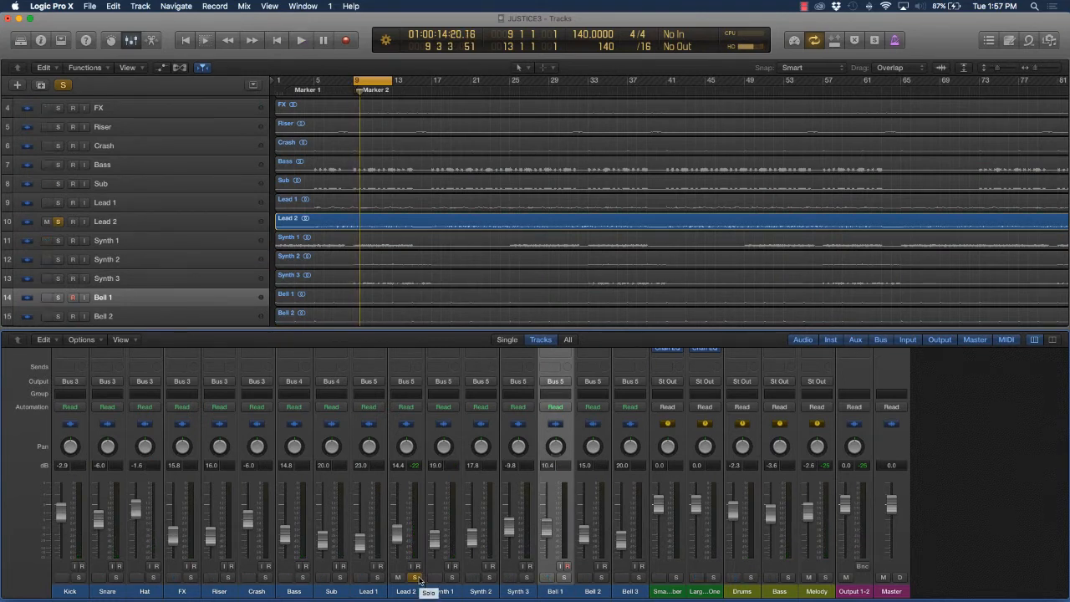
left_click(417, 578)
key("space")
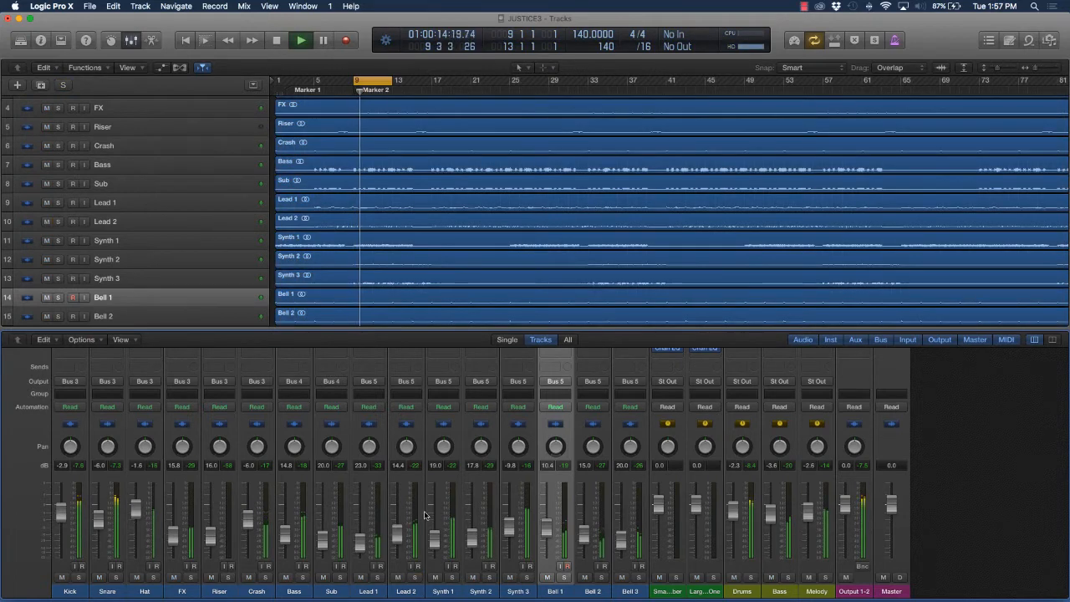
scroll(418, 501, "up", 4)
key("space")
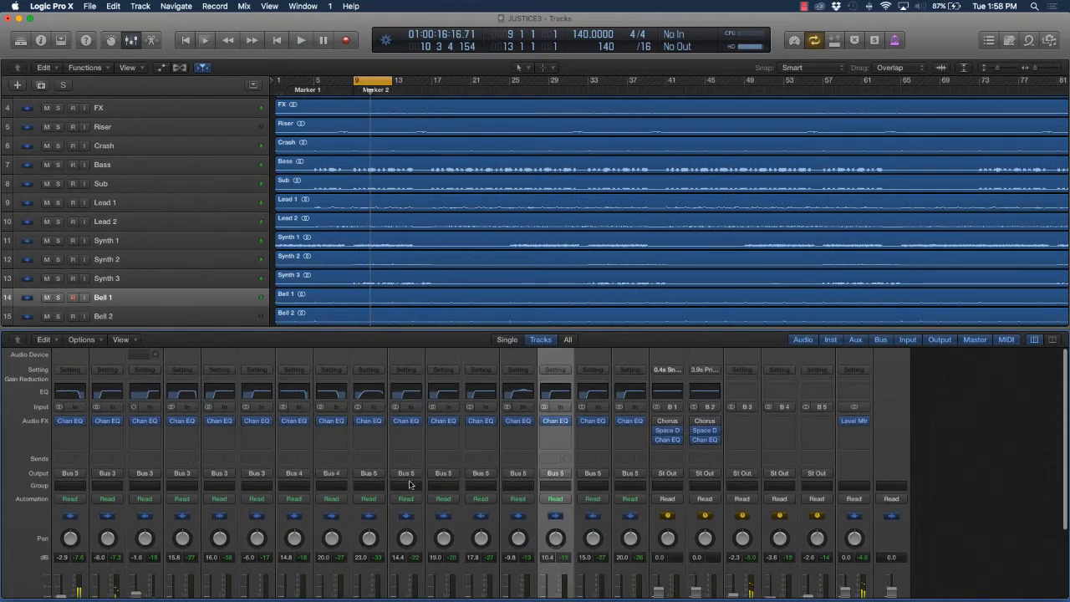
Boost Lead 2's Channel EQ by 9.0 dB at 4050 Hz with a Q of 0.57, and compare it with the EQ bypassed
left_click(547, 393)
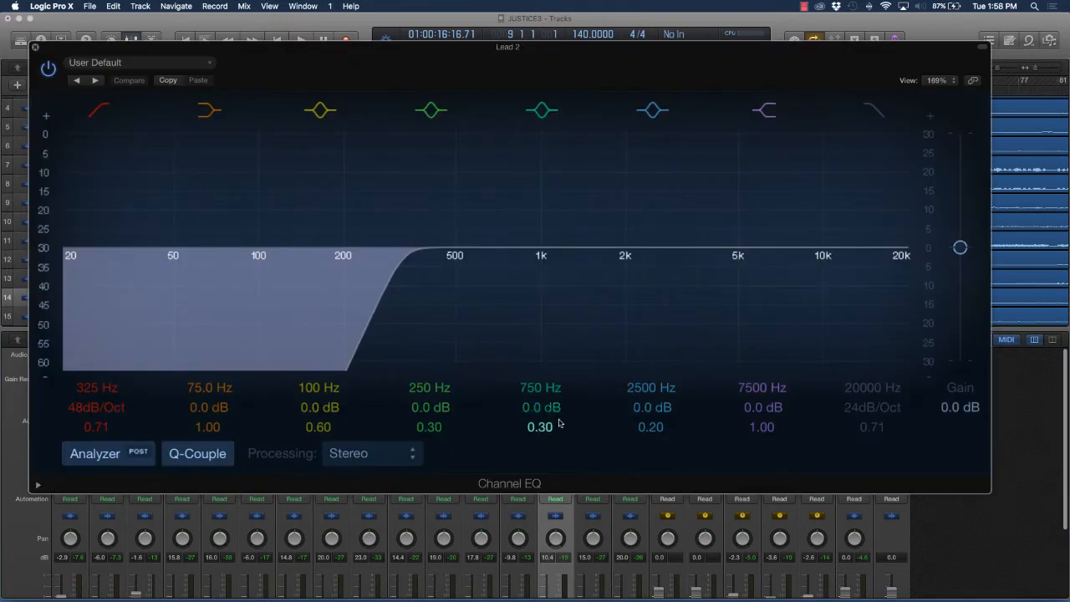
left_click_drag(655, 249, 784, 226)
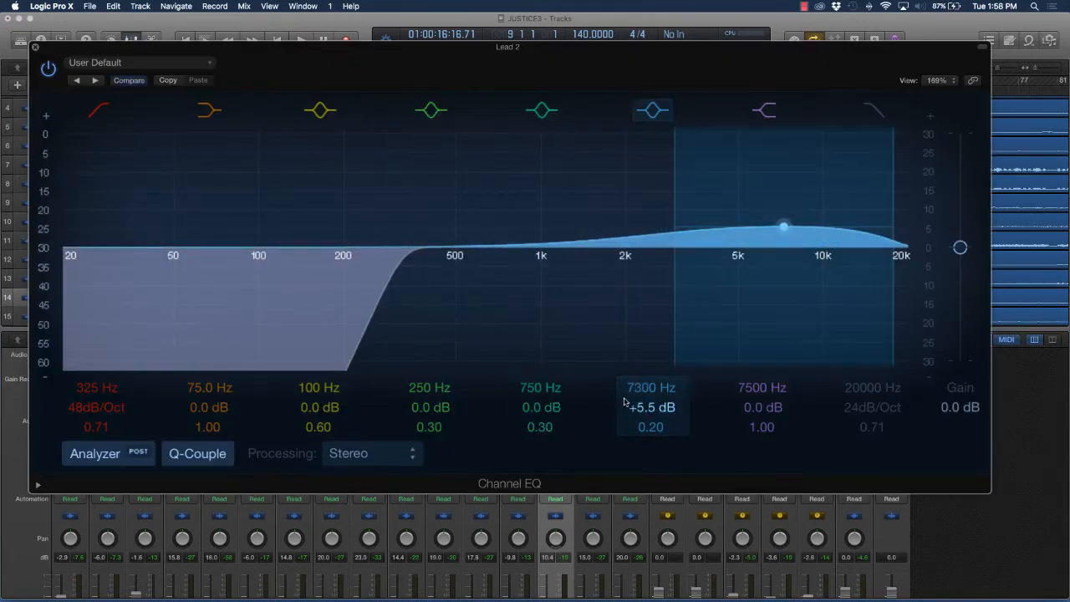
left_click_drag(650, 426, 650, 402)
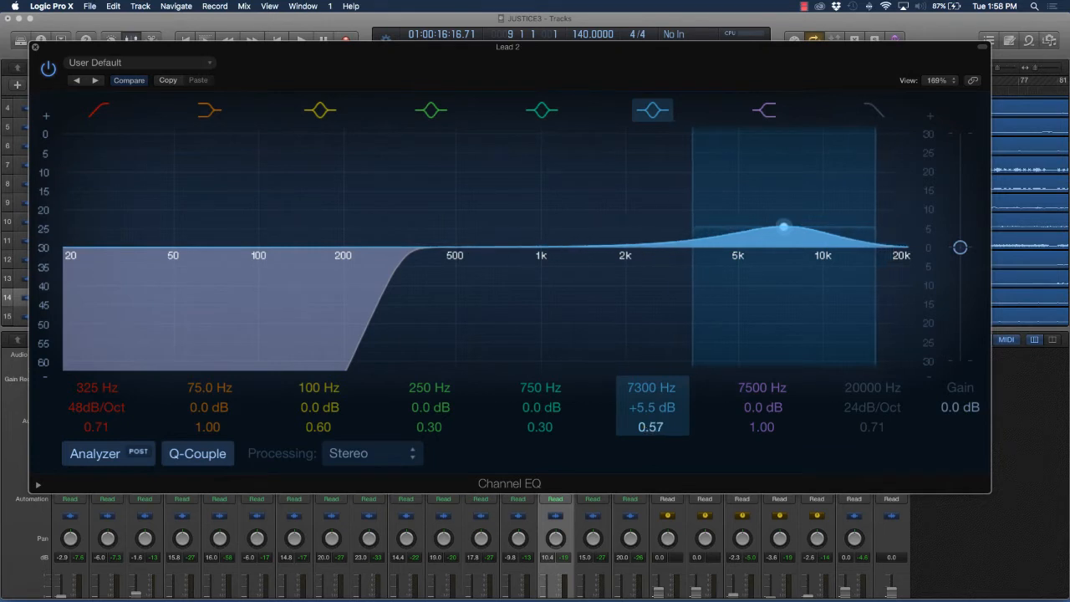
key("space")
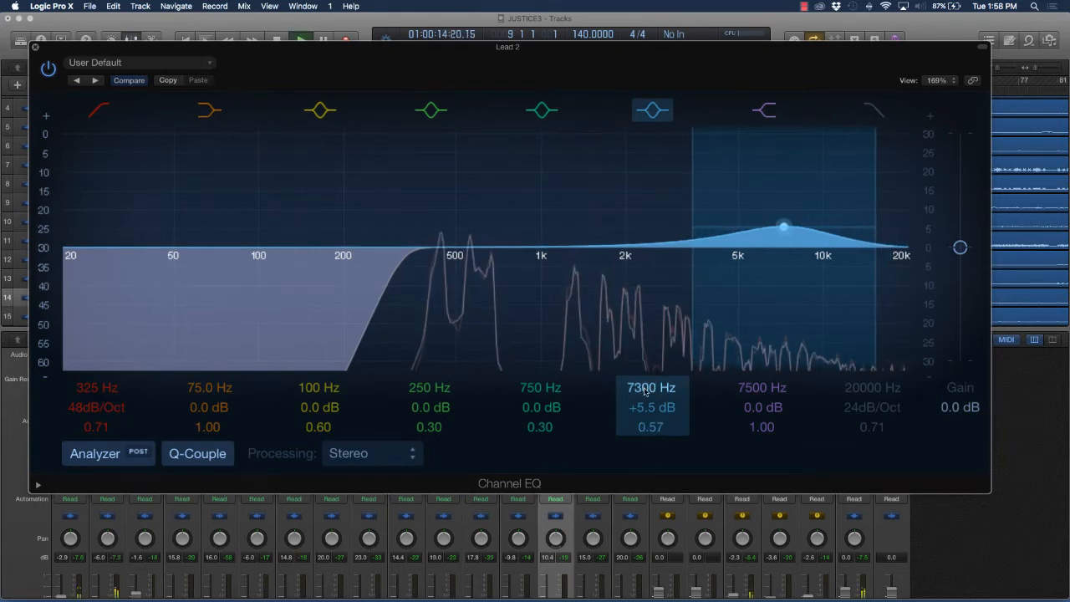
left_click_drag(646, 391, 640, 413)
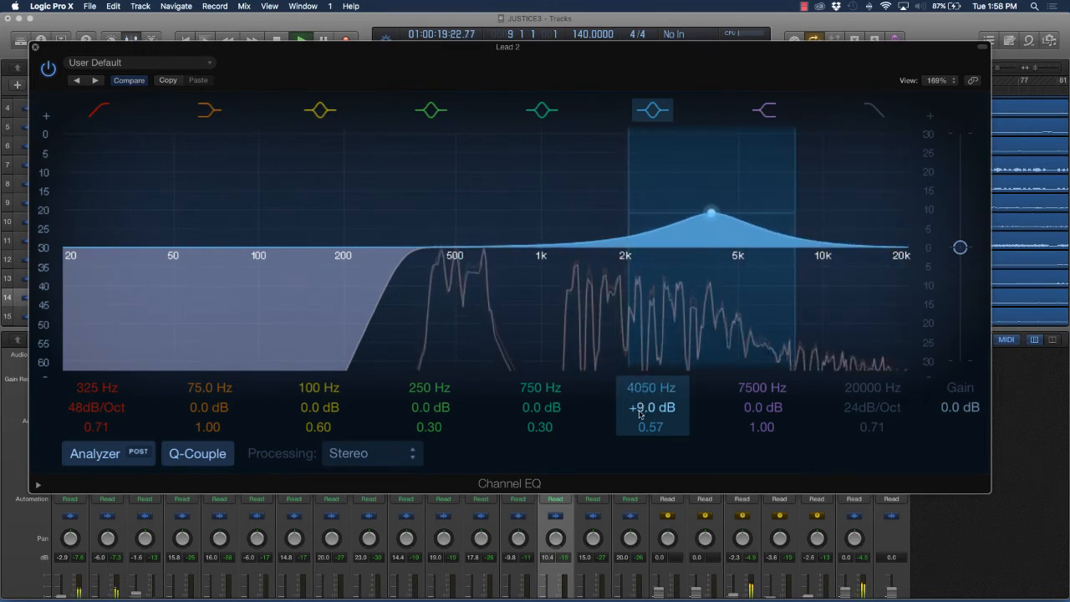
left_click(47, 70)
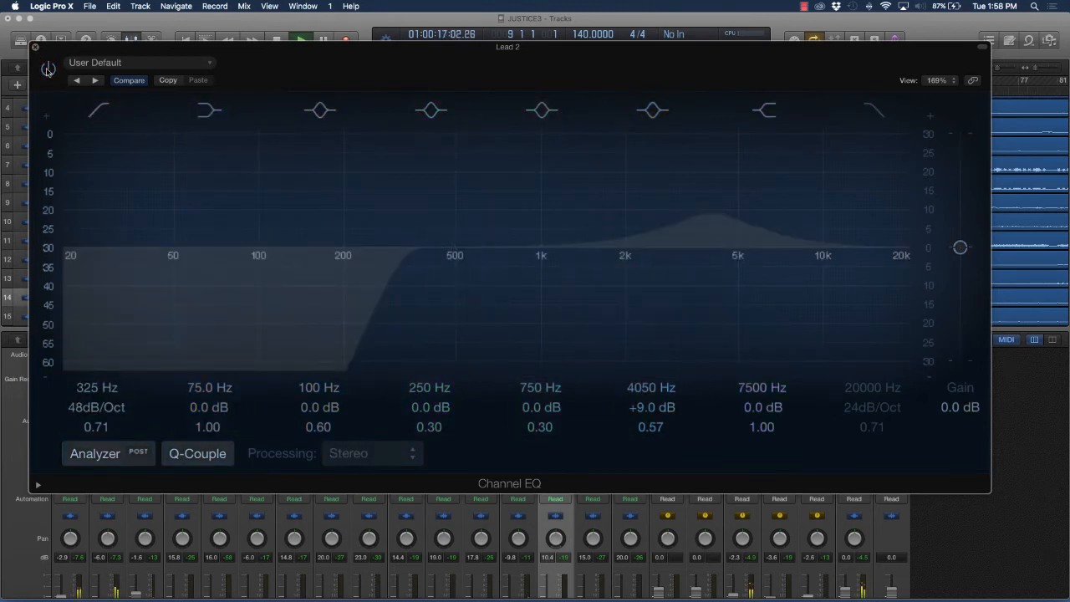
left_click(47, 69)
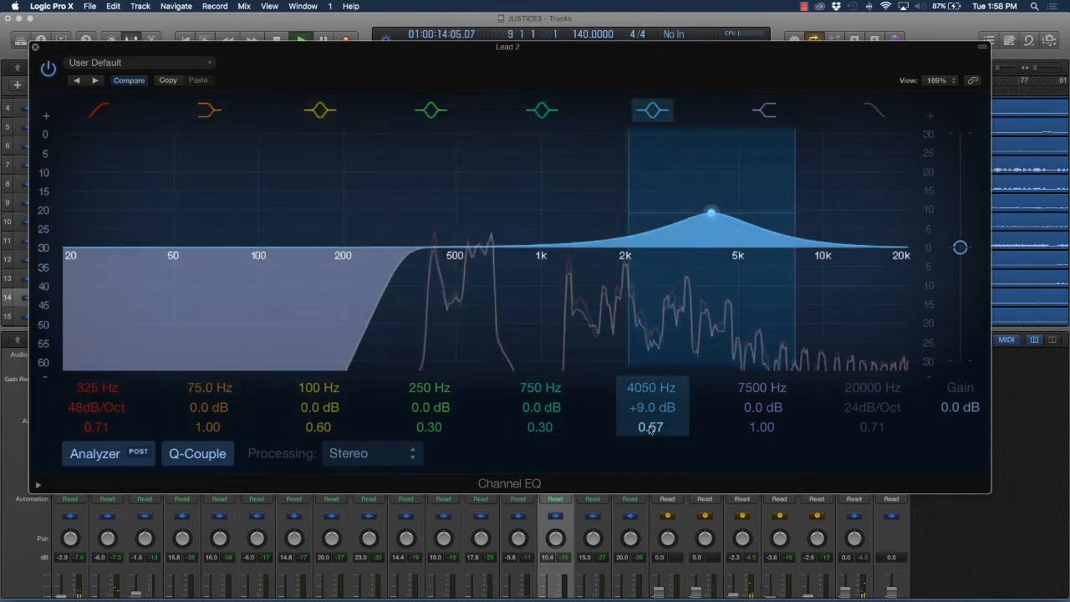
Cut the 750 Hz band of Lead 2's Channel EQ by 5.5 dB and close the EQ
left_click_drag(652, 428, 652, 428)
left_click_drag(542, 407, 542, 417)
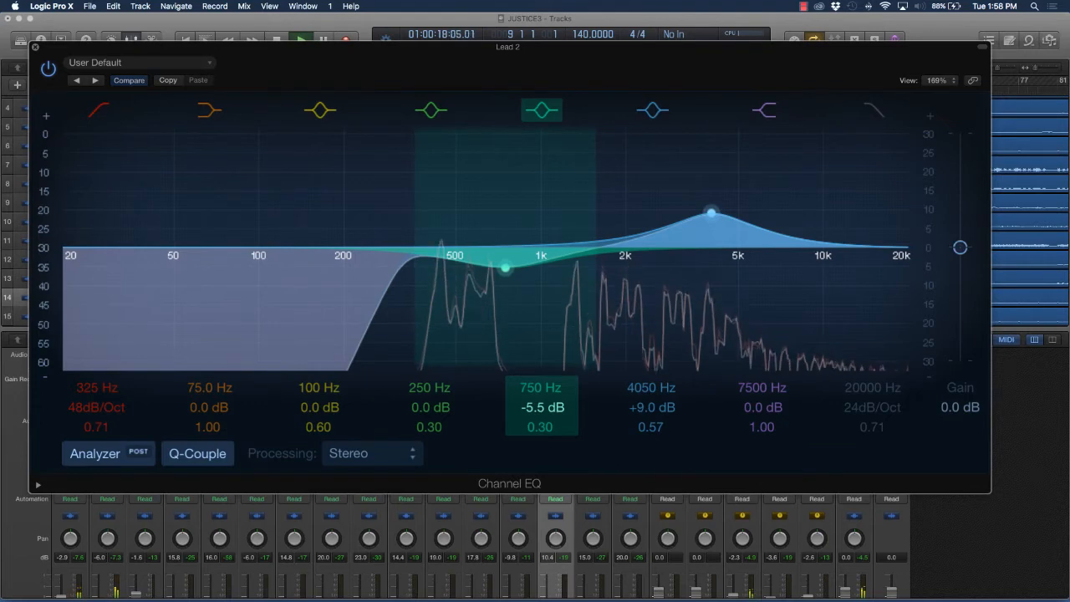
left_click(34, 46)
Raise the Lead 2 fader to -11.8 dB and the Lead 1 fader to -19.5 dB, and play the loop
scroll(466, 468, "down", 3)
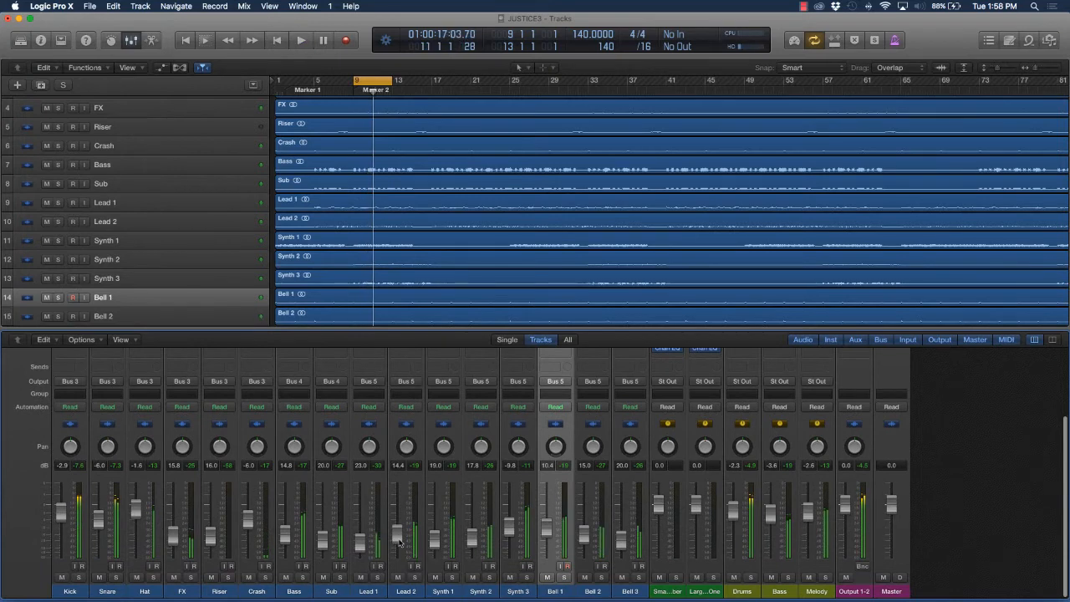
left_click_drag(400, 541, 398, 528)
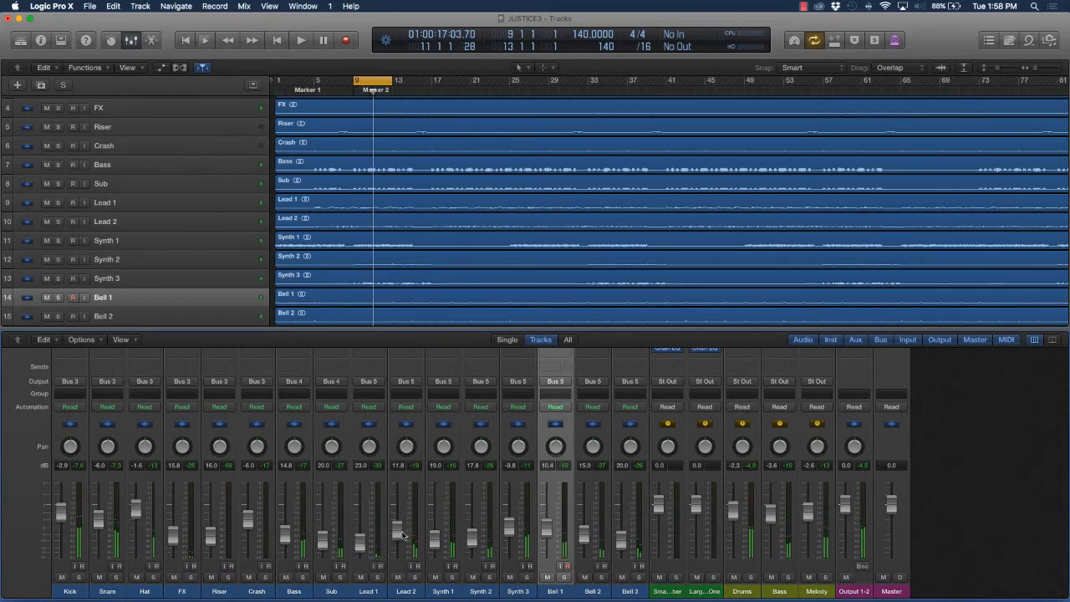
key("space")
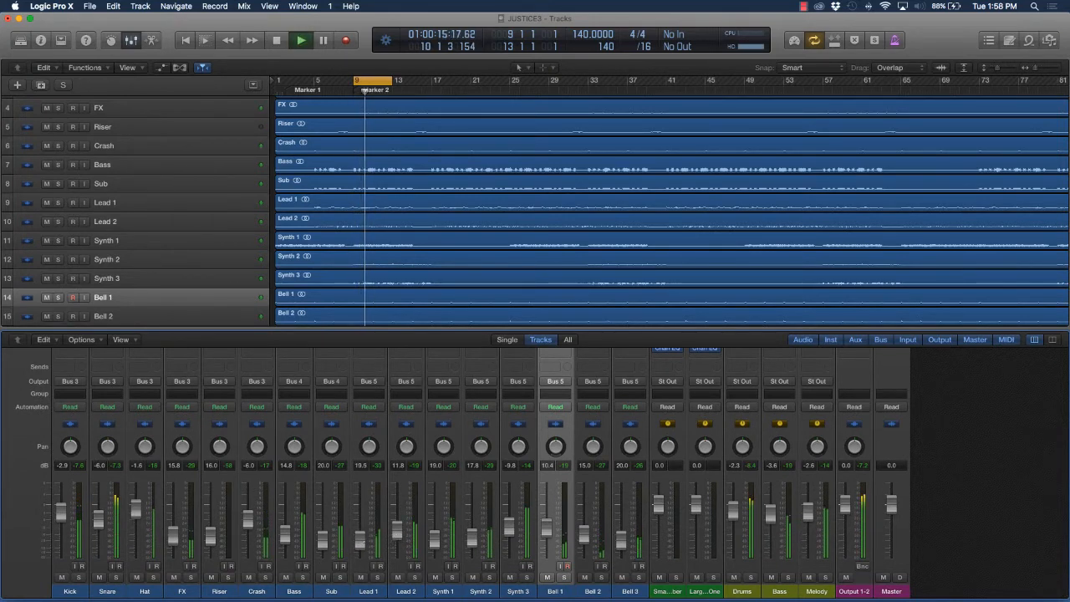
Lower the Lead 1 fader to -22.0 dB, raise the Bell 3 fader to -14.6 dB, and stop playback
left_click_drag(362, 540, 364, 548)
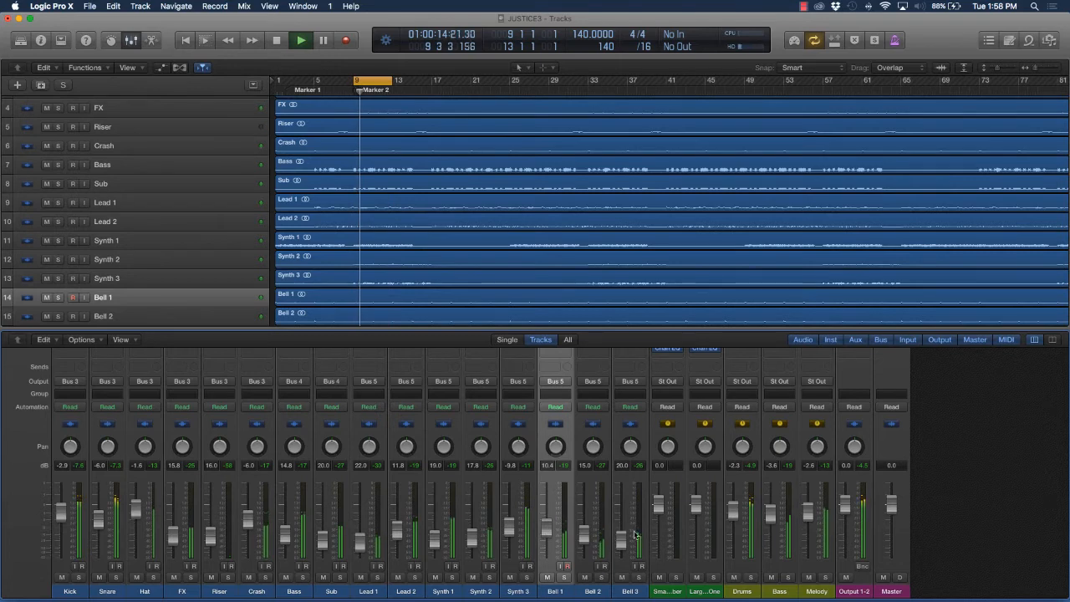
left_click_drag(636, 535, 636, 527)
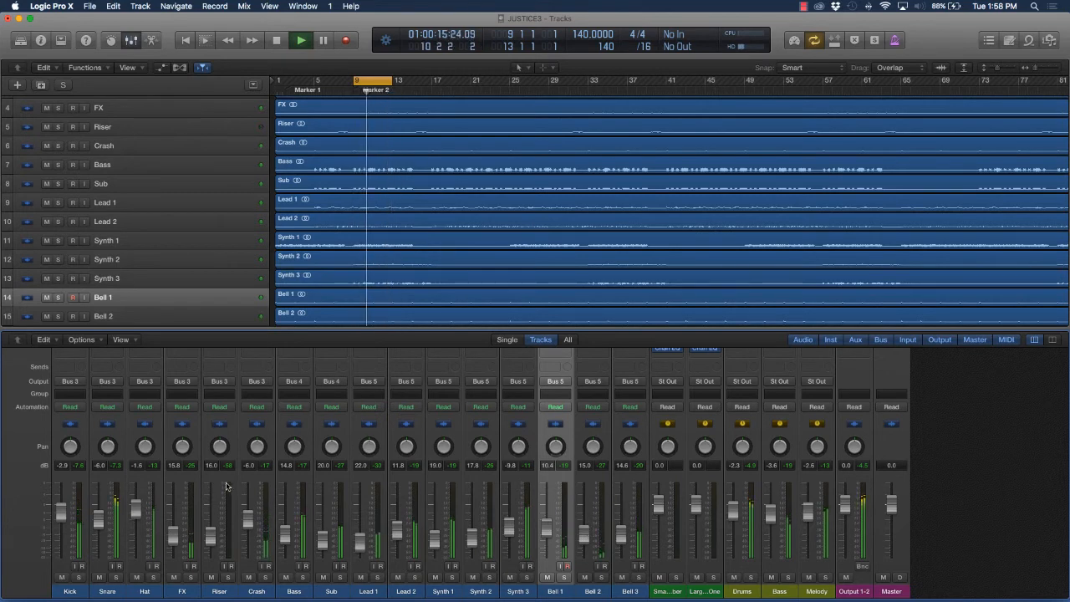
key("space")
Boost the Snare's Channel EQ by 4.5 dB at 2100 Hz with a Q of 0.67 while listening to the loop
scroll(136, 482, "up", 3)
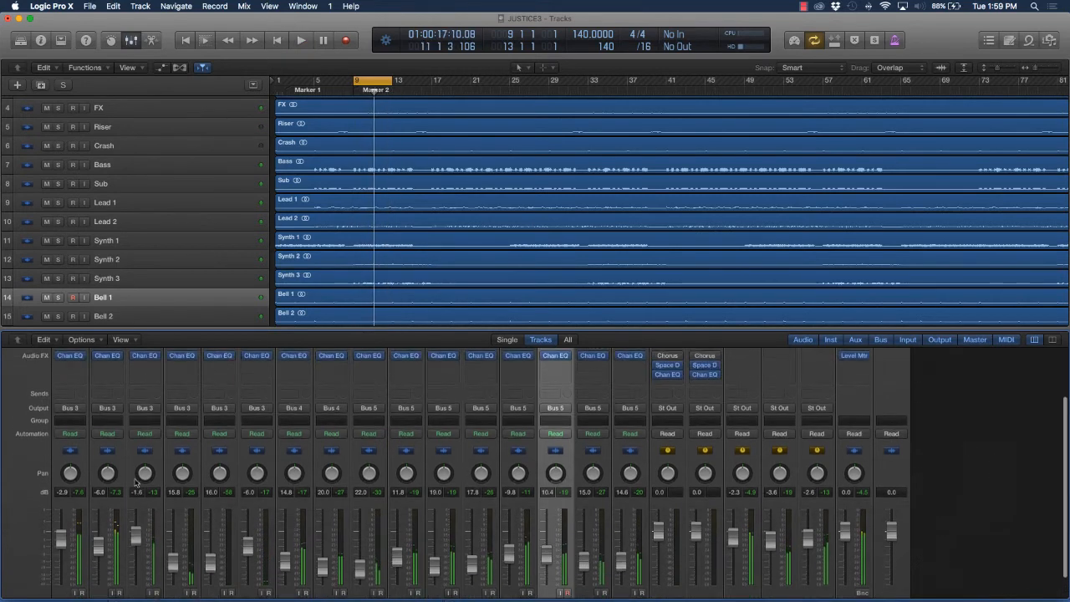
scroll(136, 483, "up", 4)
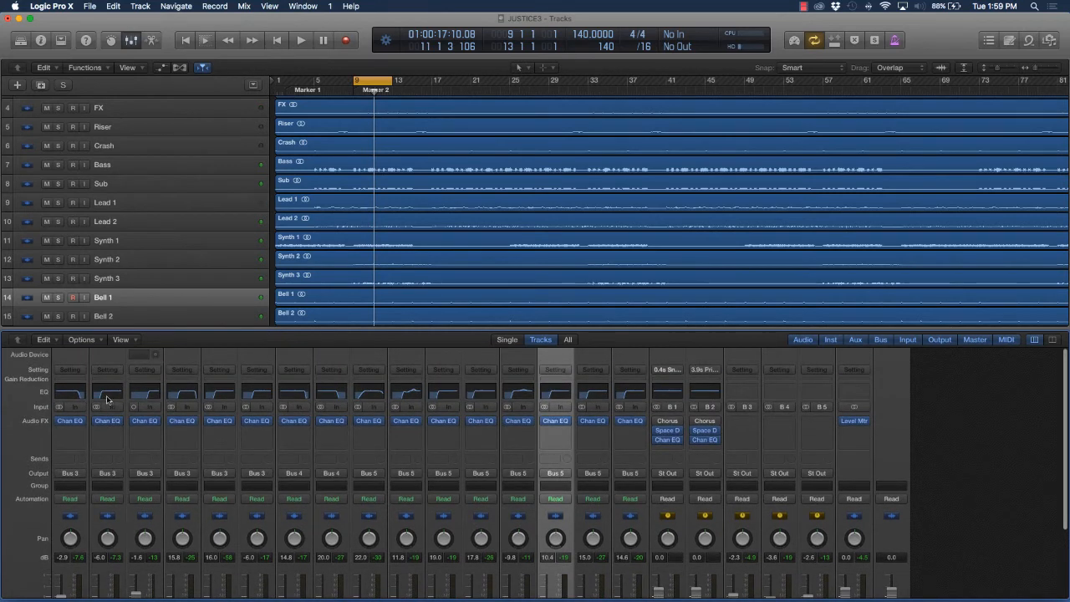
left_click(106, 399)
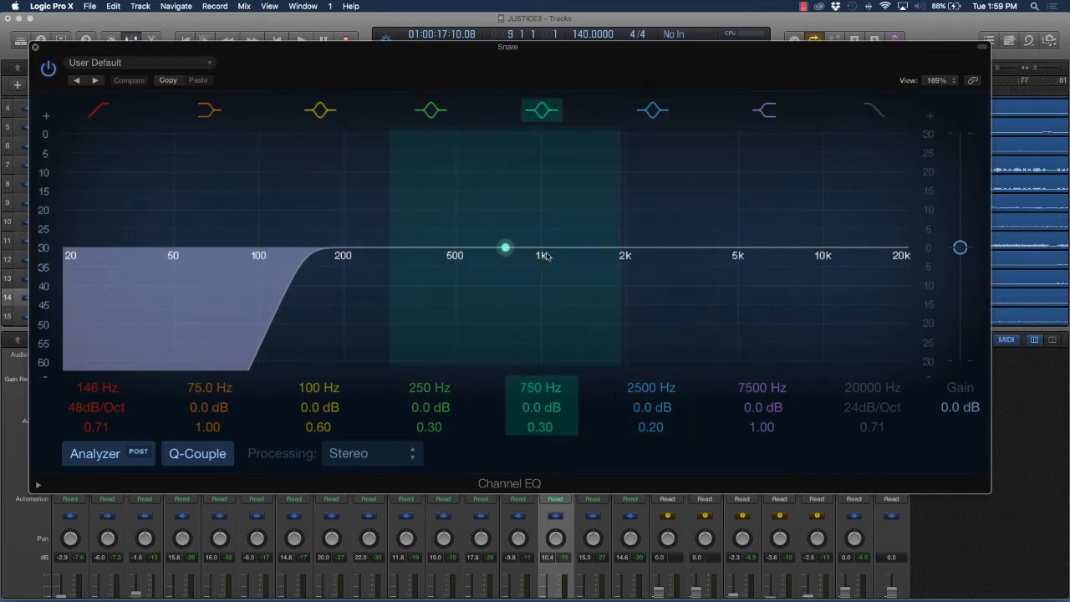
key("space")
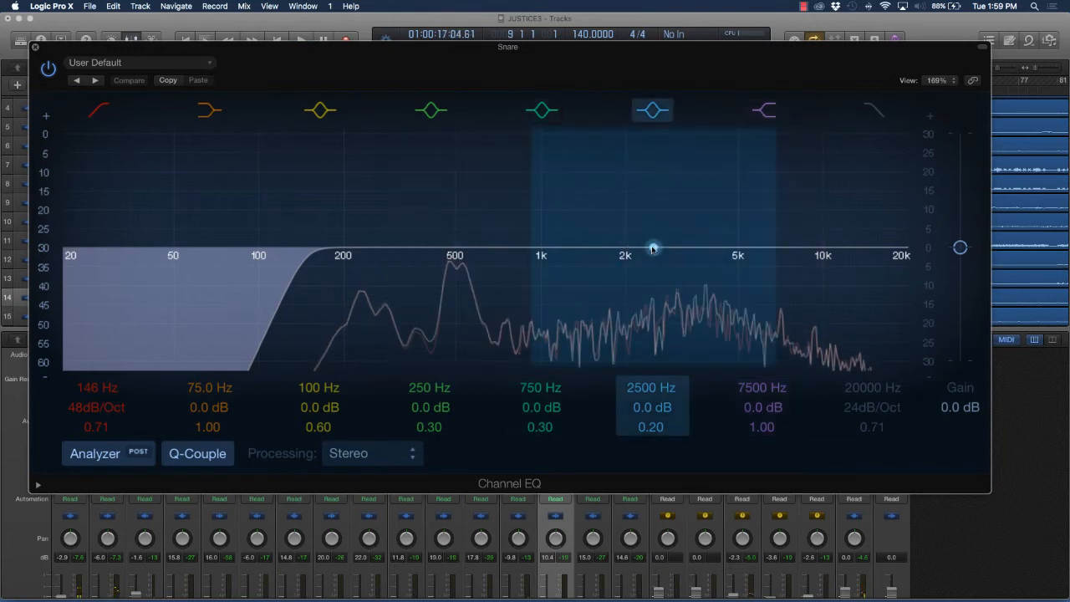
left_click_drag(653, 249, 652, 231)
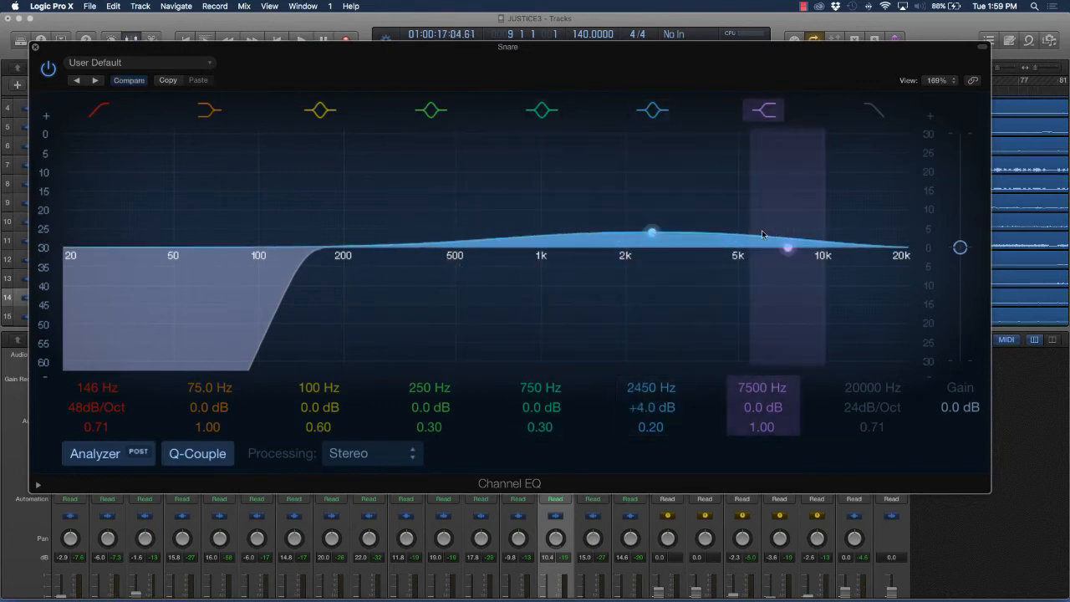
mouse_move(650, 426)
left_mouse_down()
mouse_move(651, 389)
mouse_move(652, 415)
left_mouse_up()
key("space")
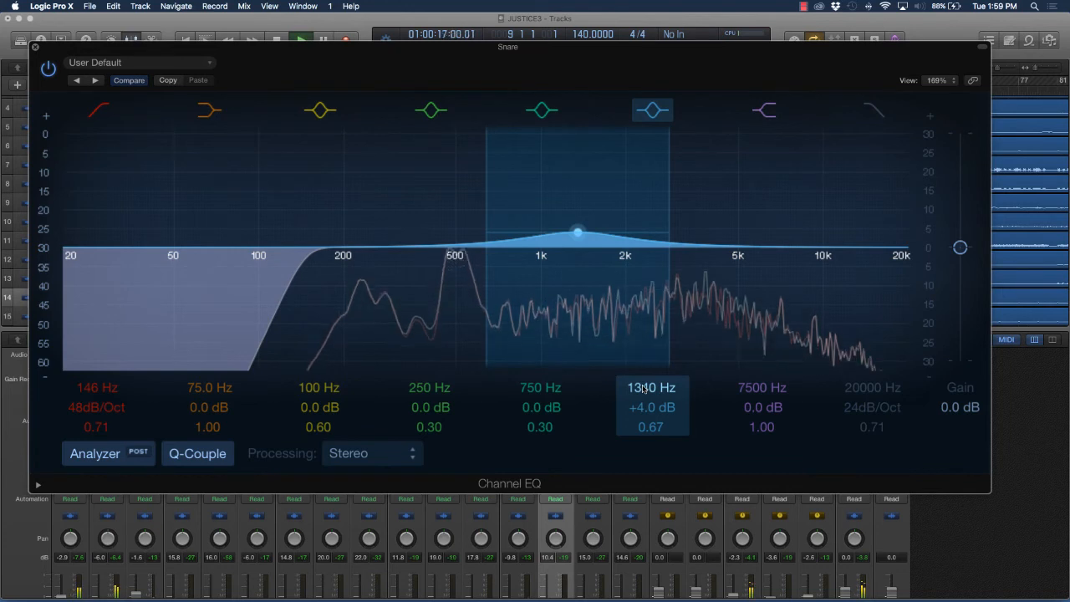
left_click_drag(651, 407, 643, 385)
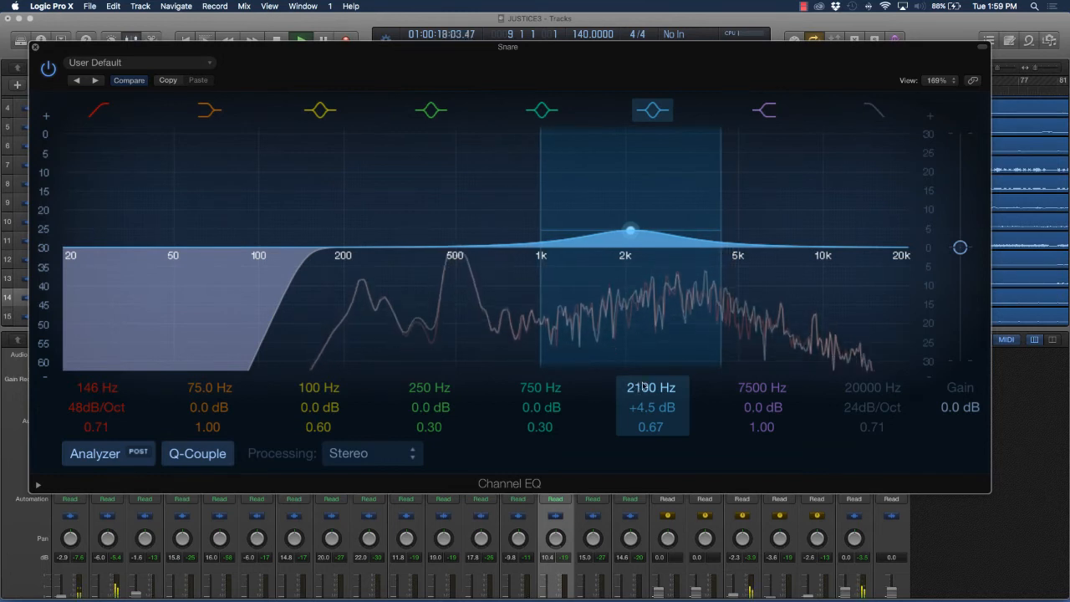
Compare the Snare in the playing loop with its Channel EQ bypassed and active, leave the EQ on, close it and stop playback
left_click(48, 69)
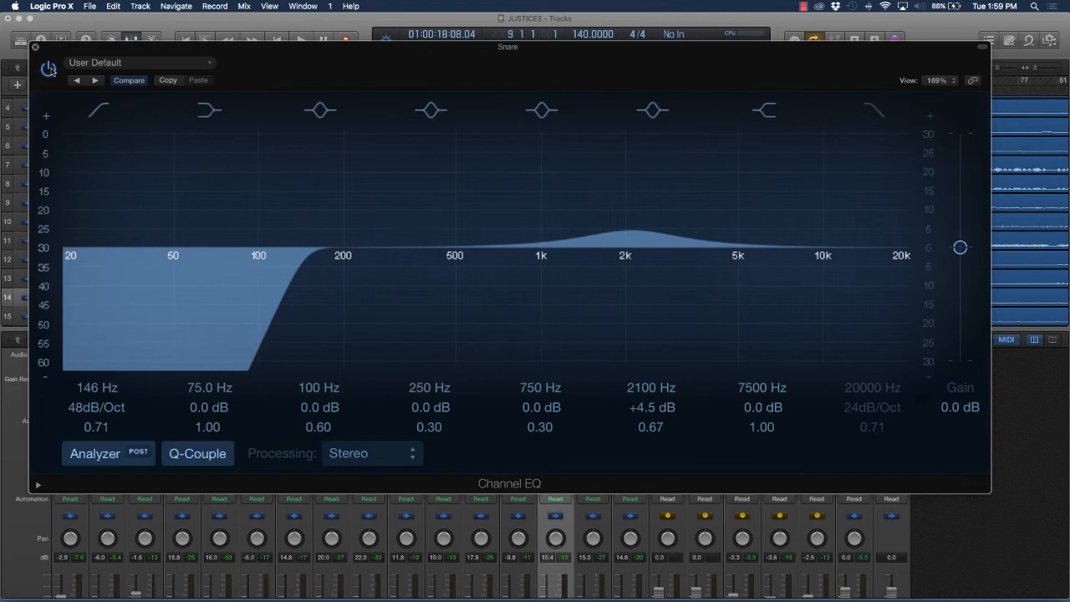
left_click(48, 69)
key("space")
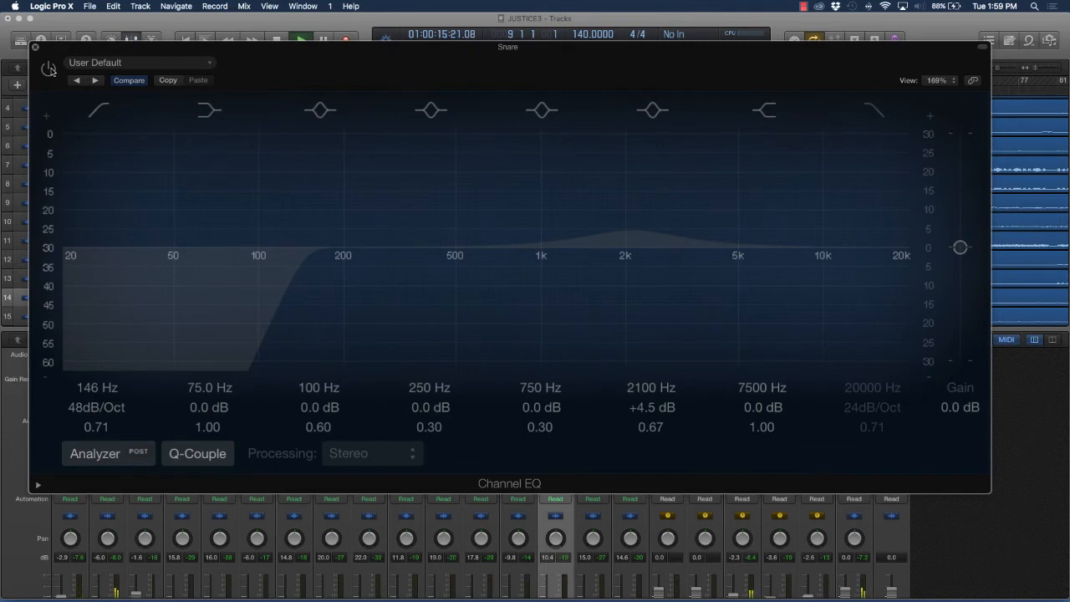
left_click(49, 69)
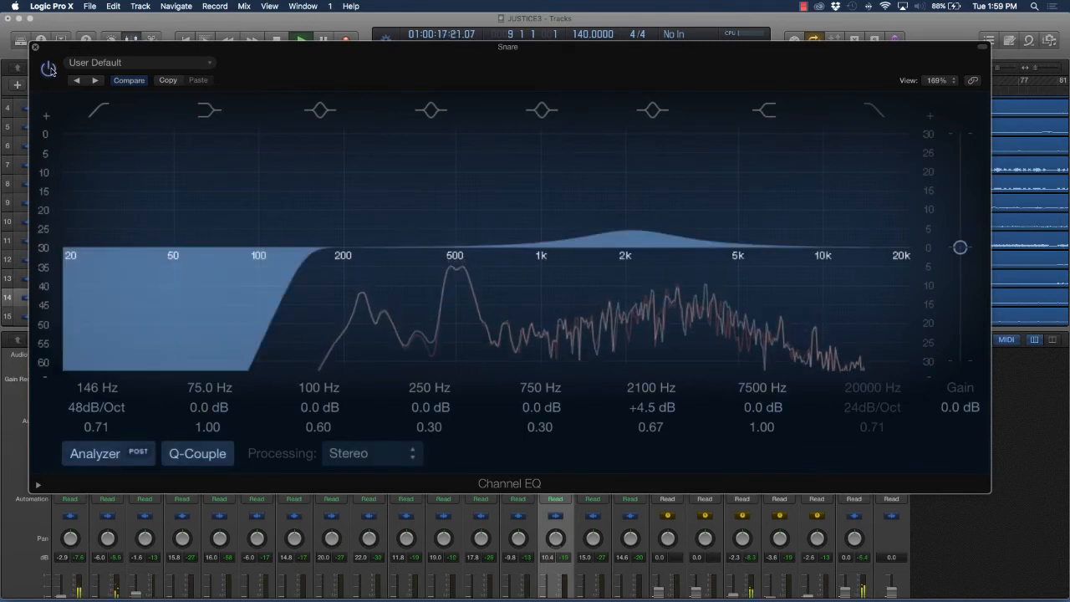
left_click(48, 68)
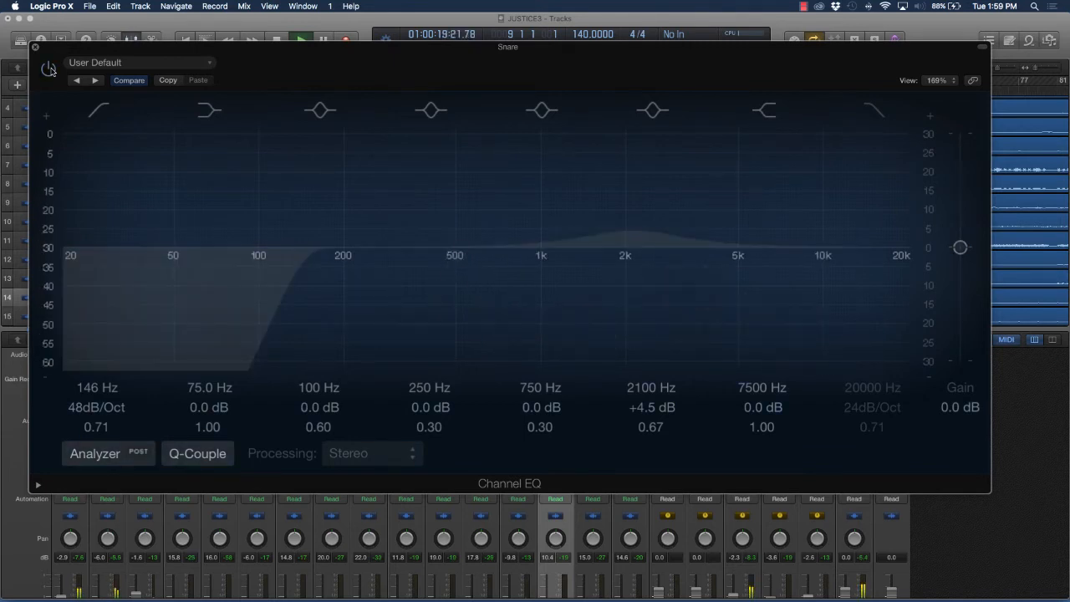
left_click(49, 69)
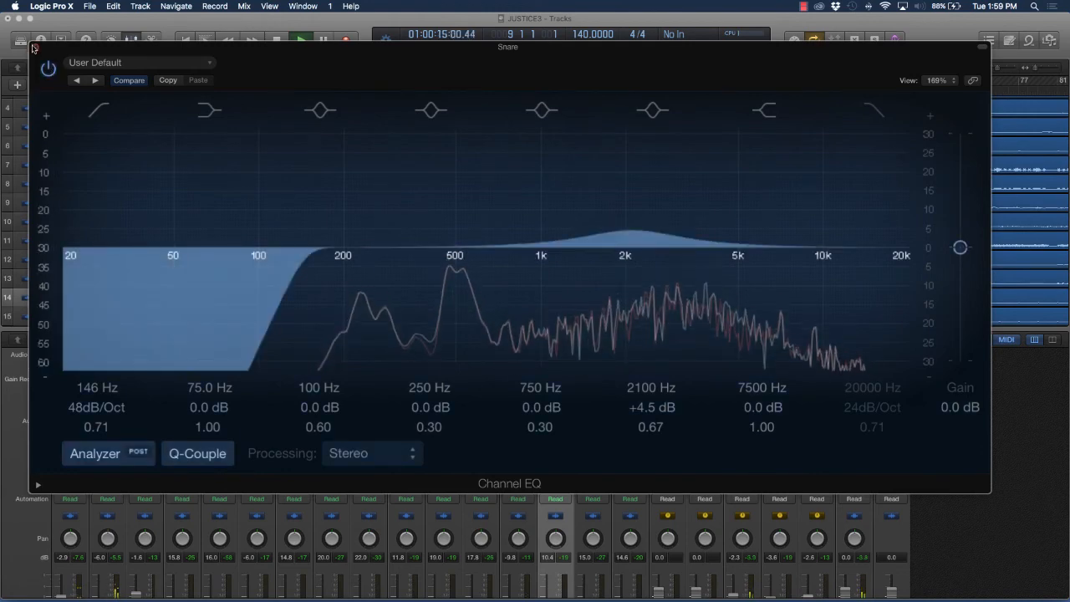
left_click(34, 47)
key("space")
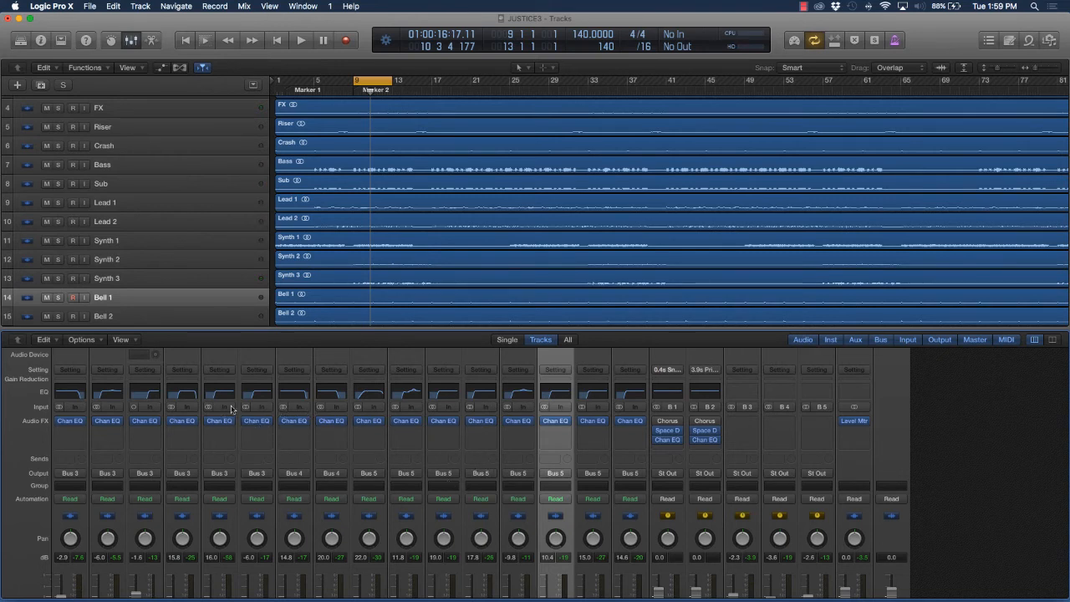
scroll(280, 410, "down", 5)
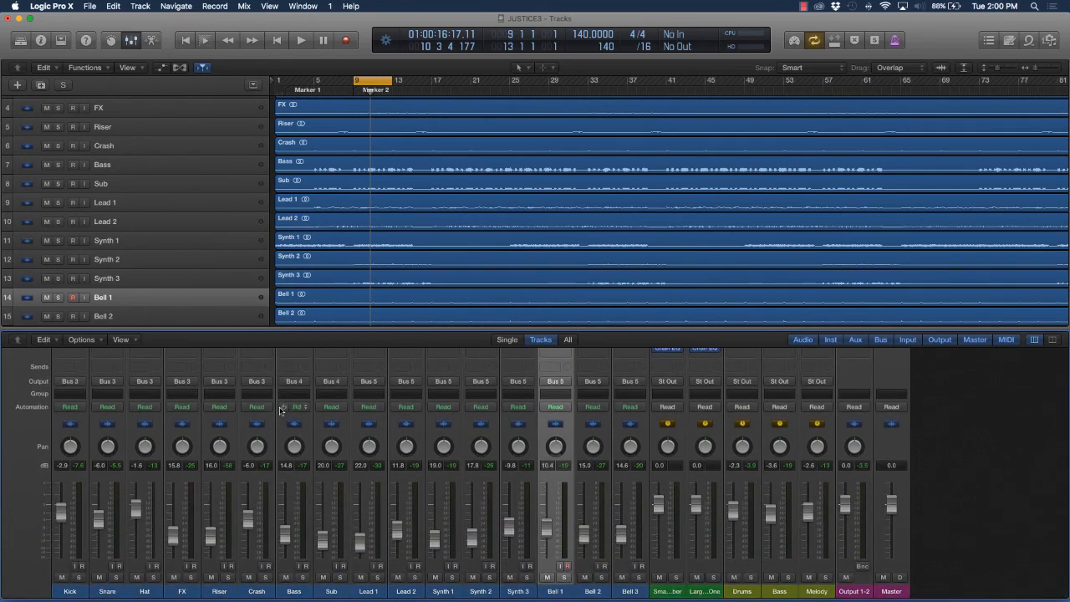
scroll(280, 409, "up", 5)
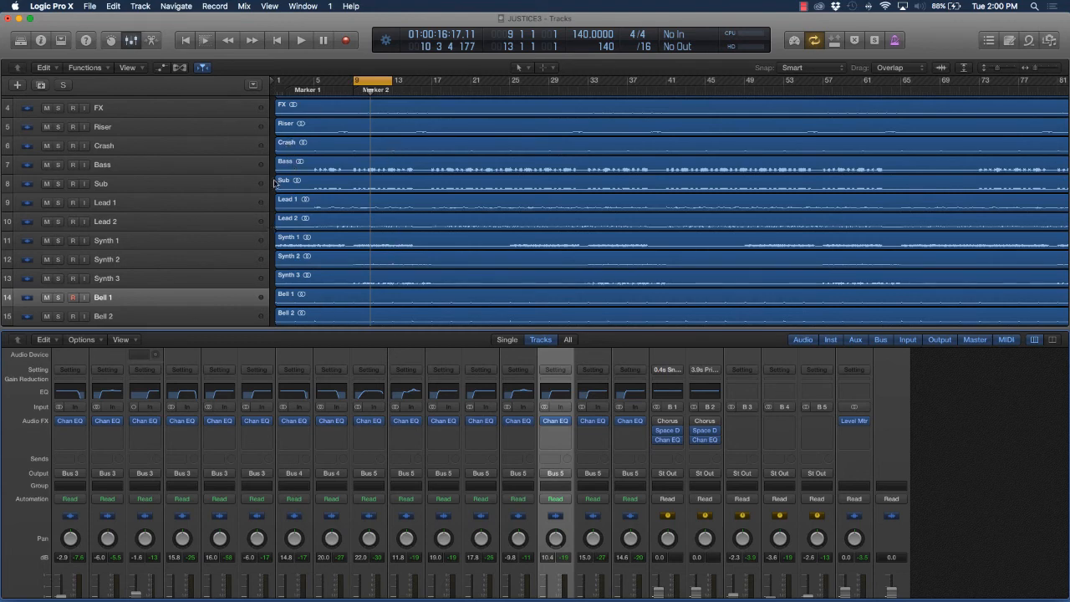
scroll(223, 220, "up", 3)
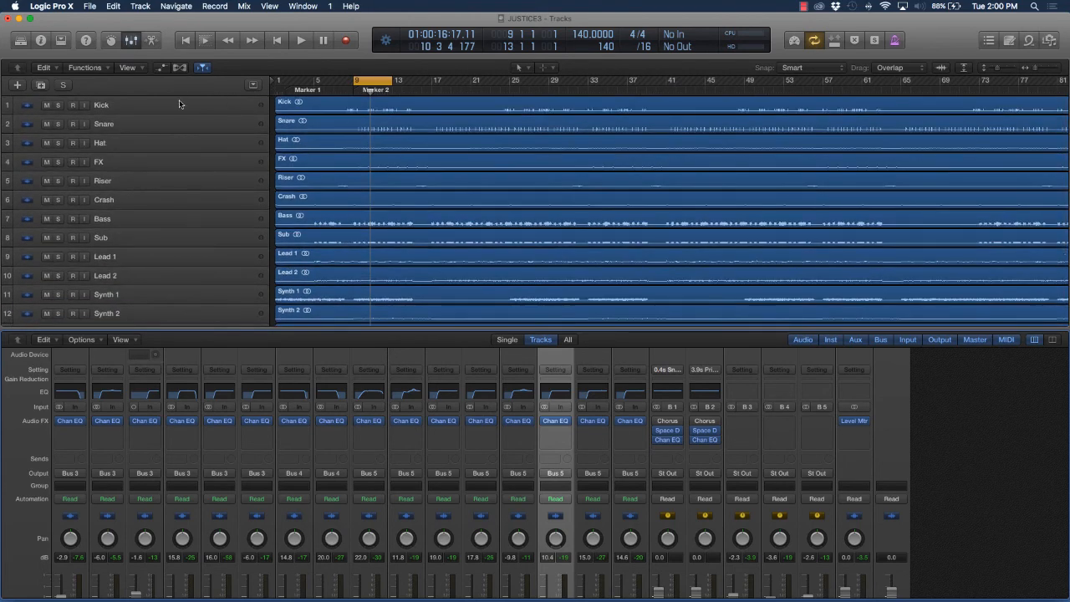
scroll(341, 508, "up", 1)
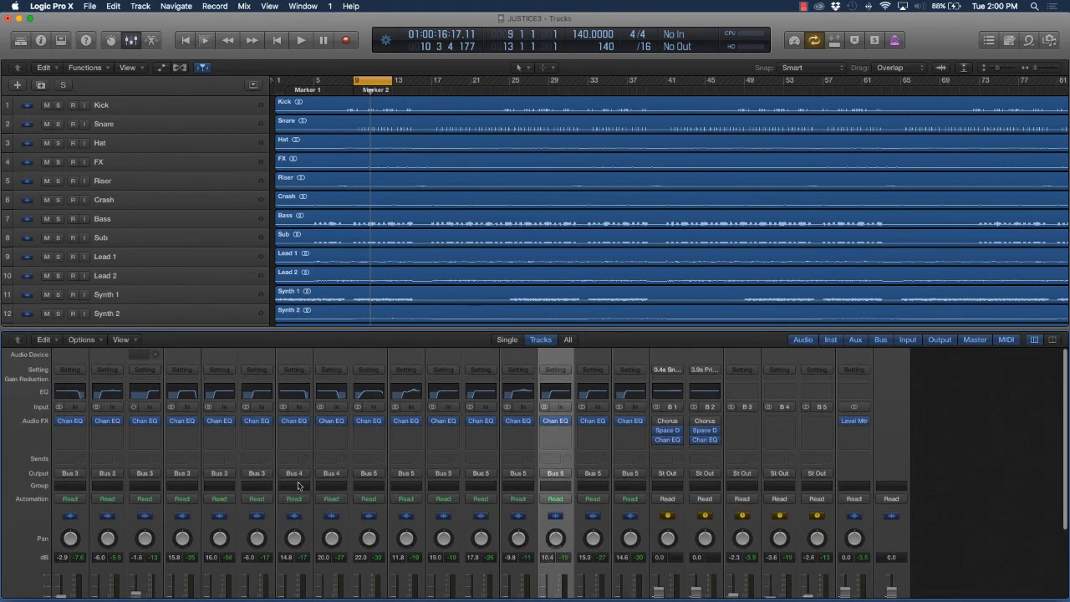